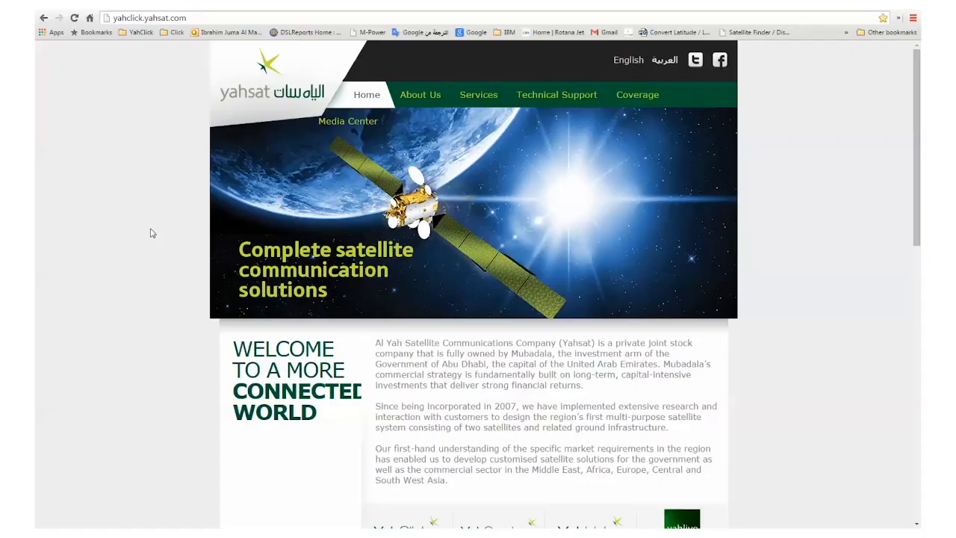
- Load the installation portal at install.yahclicksupport.com
{"action": "left_click", "coordinate": [149, 17]}
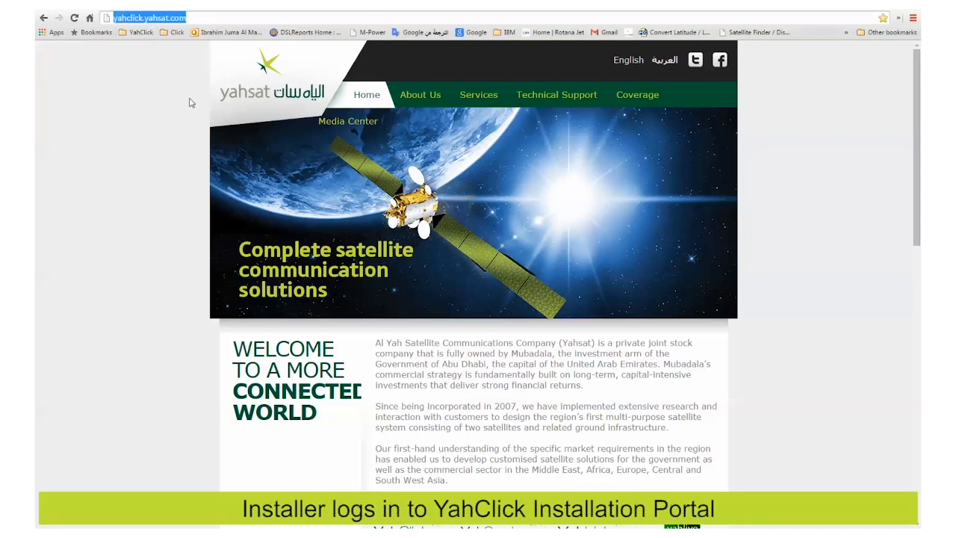
{"action": "type", "text": "ins"}
{"action": "key", "text": "Return"}
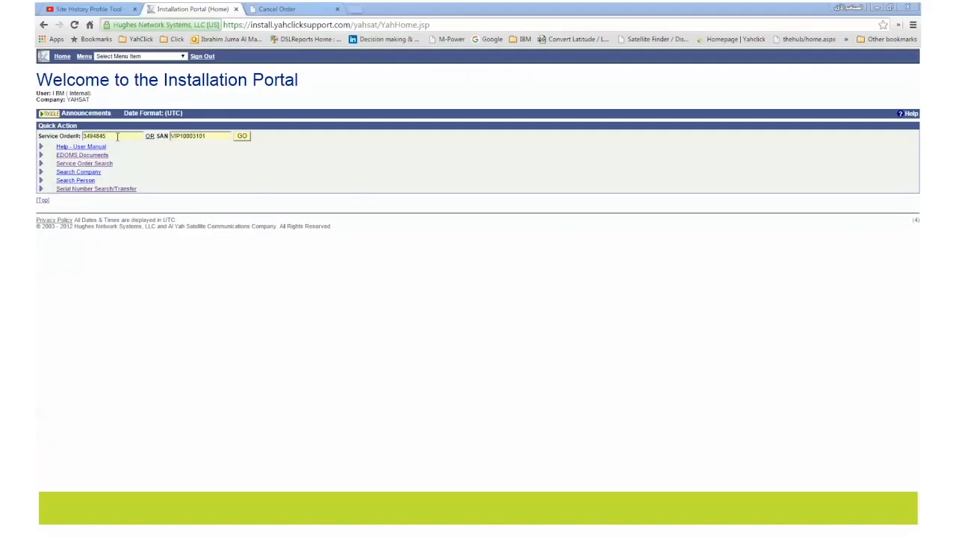
- Look up the order in Quick Action using its service order number and SAN
{"action": "left_click", "coordinate": [117, 136]}
{"action": "double_click", "coordinate": [117, 136]}
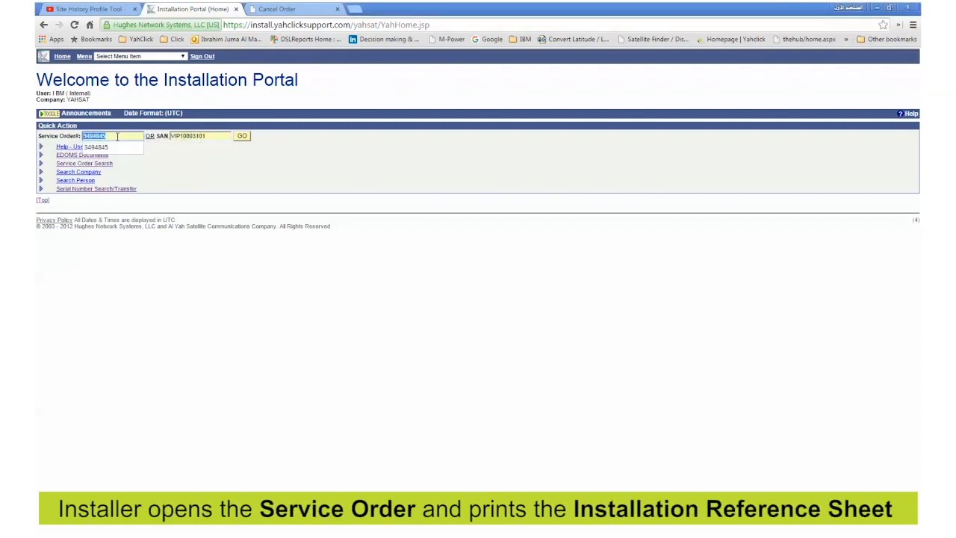
{"action": "left_click", "coordinate": [119, 148]}
{"action": "double_click", "coordinate": [212, 135]}
{"action": "left_click", "coordinate": [214, 153]}
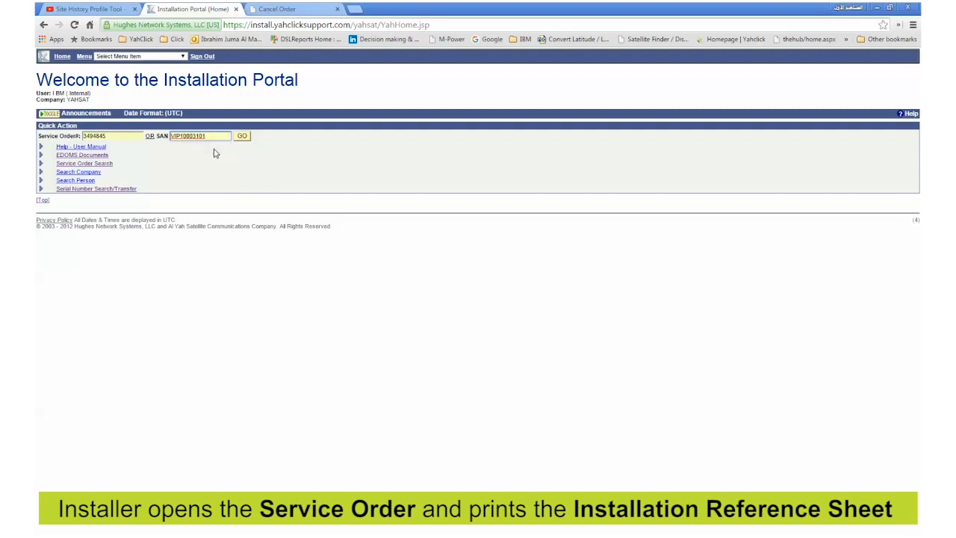
{"action": "left_click", "coordinate": [212, 170]}
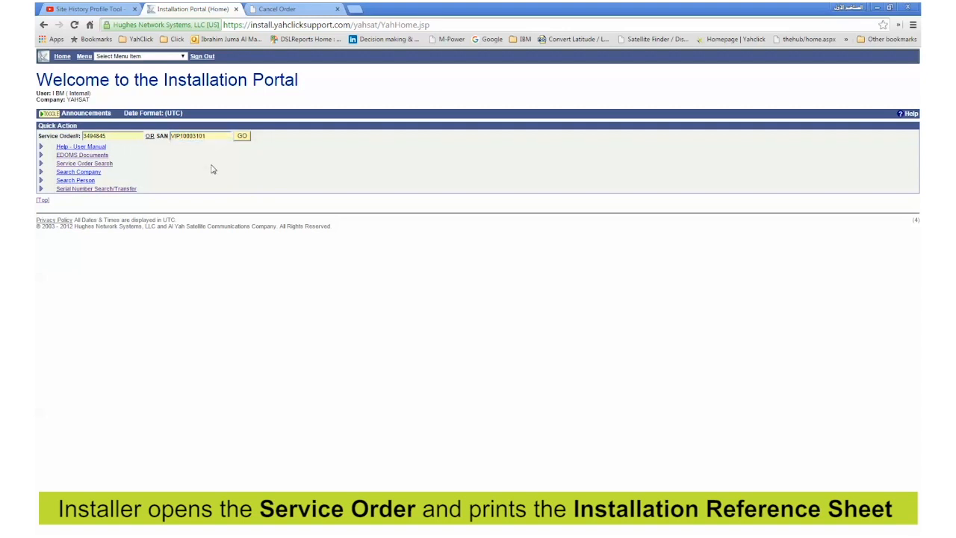
{"action": "left_click", "coordinate": [242, 137]}
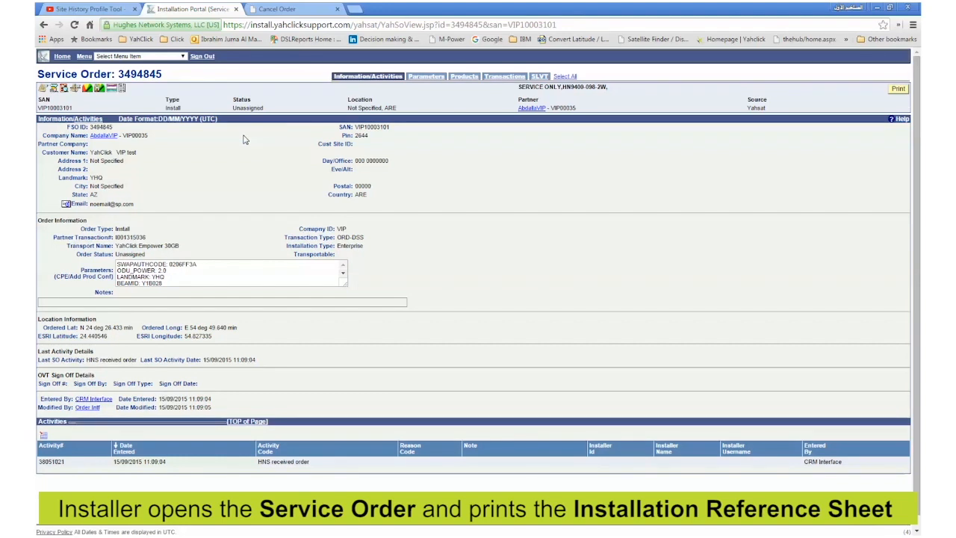
- Open the Installation Reference Sheet, check the SAN and Beam ID Y1B028, and print it
{"action": "left_click", "coordinate": [122, 89]}
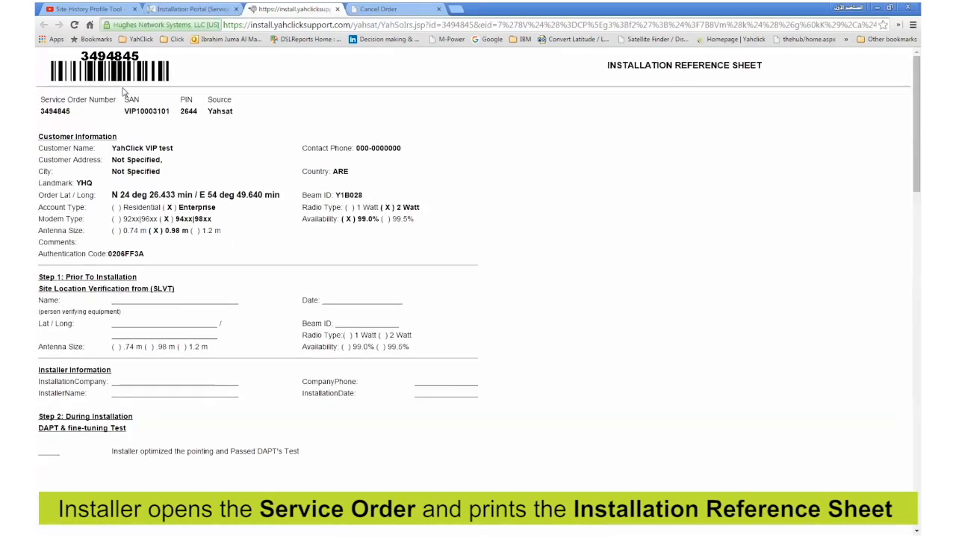
{"action": "double_click", "coordinate": [147, 111]}
{"action": "left_click", "coordinate": [186, 113]}
{"action": "double_click", "coordinate": [349, 194]}
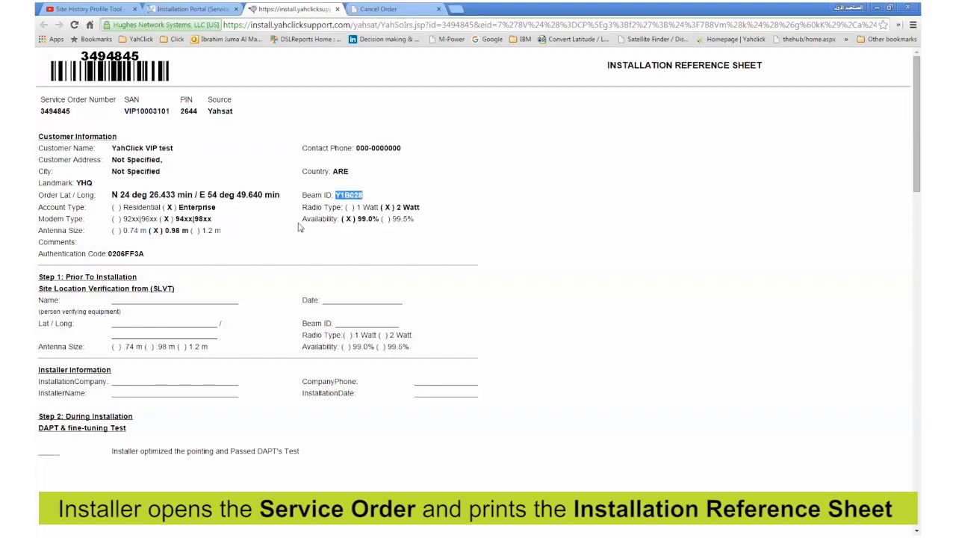
{"action": "left_click", "coordinate": [195, 245]}
{"action": "scroll", "coordinate": [214, 298], "scroll_direction": "down", "scroll_amount": 20}
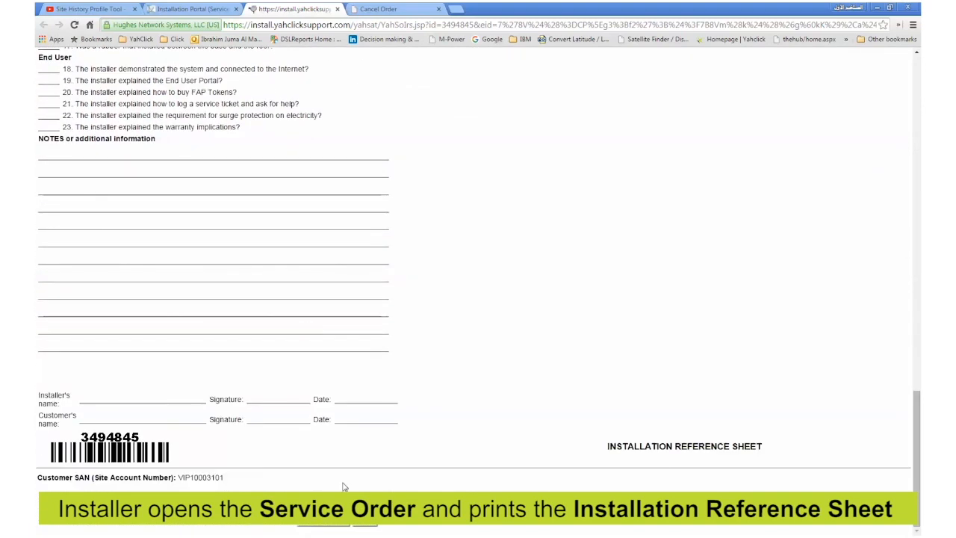
{"action": "key", "text": "ctrl+p"}
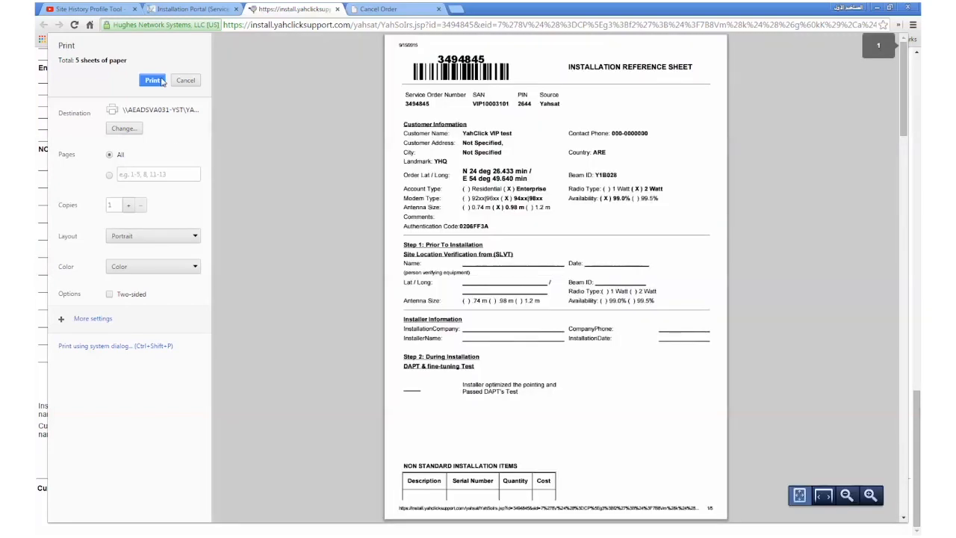
{"action": "left_click", "coordinate": [161, 81]}
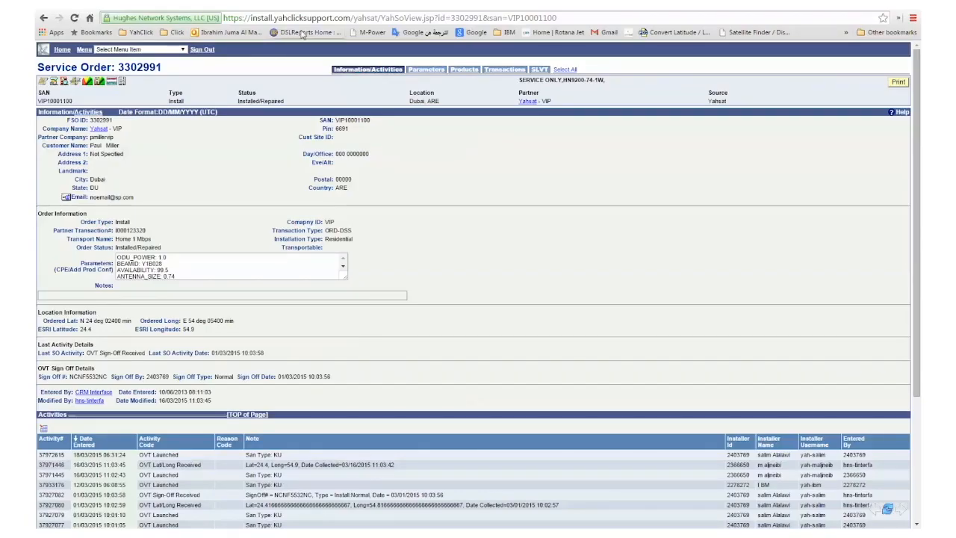
- Open the order's SLVT map and place an initial location marker near Tarif
{"action": "left_click", "coordinate": [74, 82]}
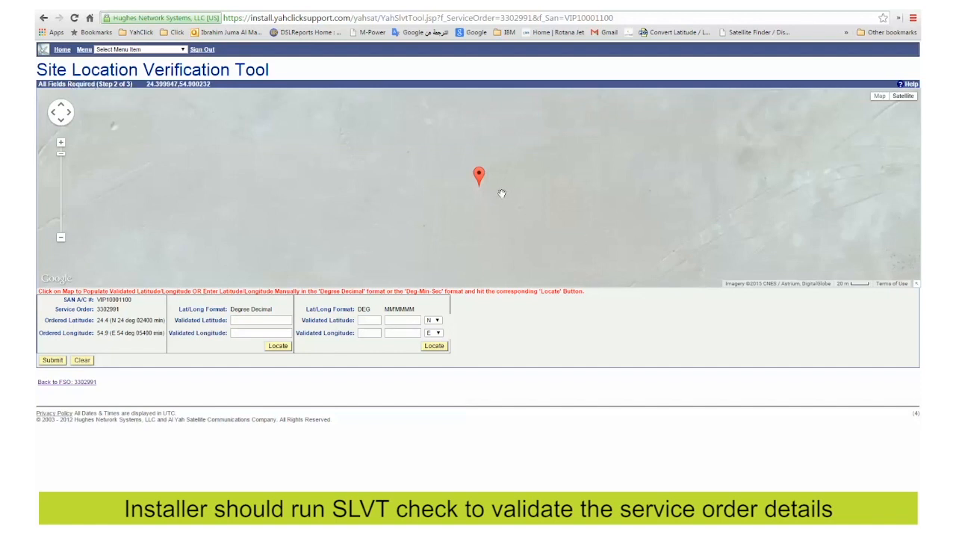
{"action": "scroll", "coordinate": [502, 193], "scroll_direction": "down", "scroll_amount": 4}
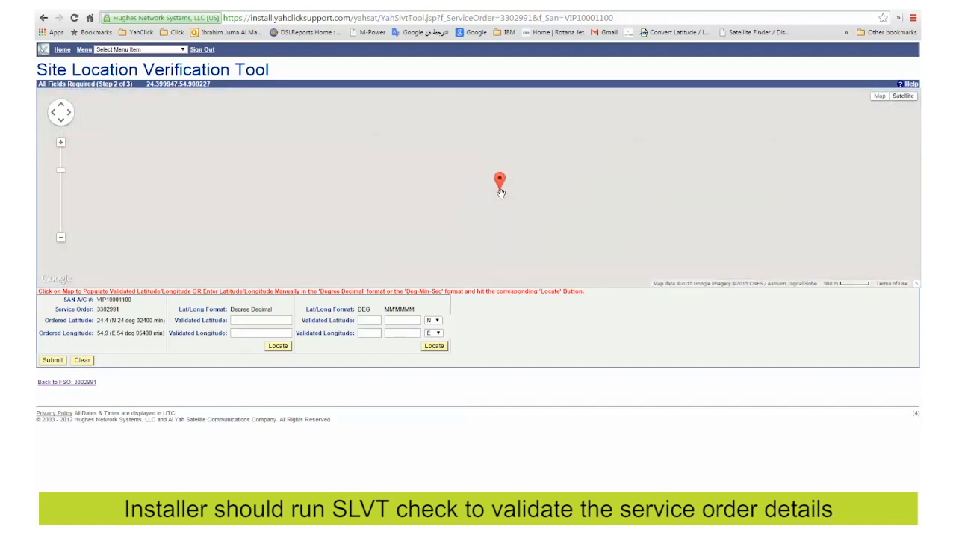
{"action": "scroll", "coordinate": [501, 193], "scroll_direction": "down", "scroll_amount": 3}
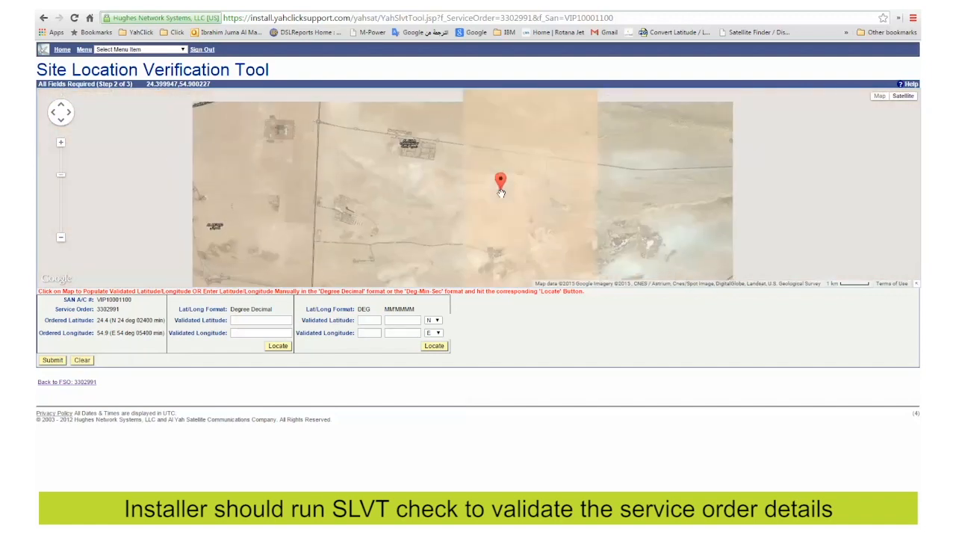
{"action": "scroll", "coordinate": [501, 193], "scroll_direction": "down", "scroll_amount": 3}
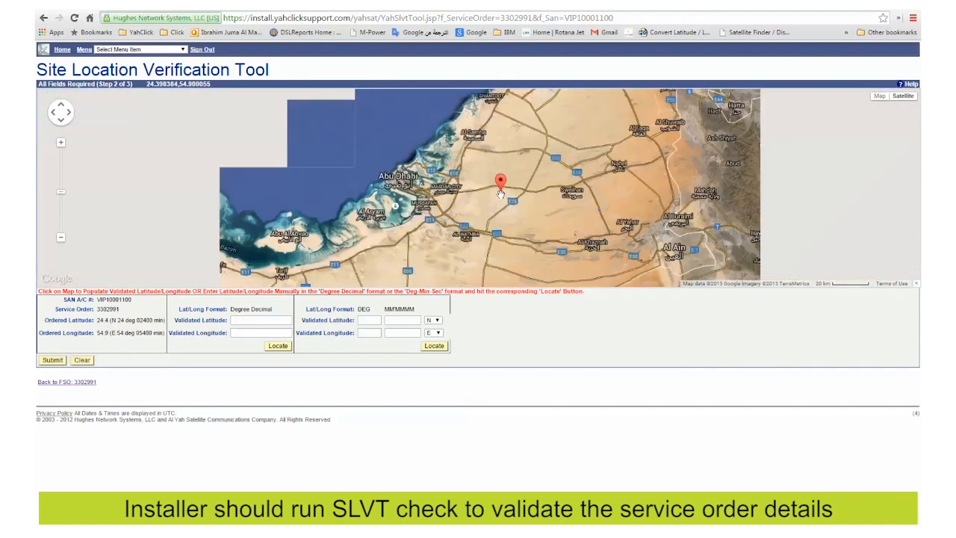
{"action": "left_click_drag", "start_coordinate": [293, 275], "coordinate": [310, 226]}
{"action": "left_click", "coordinate": [308, 227]}
{"action": "scroll", "coordinate": [323, 231], "scroll_direction": "up", "scroll_amount": 2}
{"action": "scroll", "coordinate": [323, 233], "scroll_direction": "up", "scroll_amount": 5}
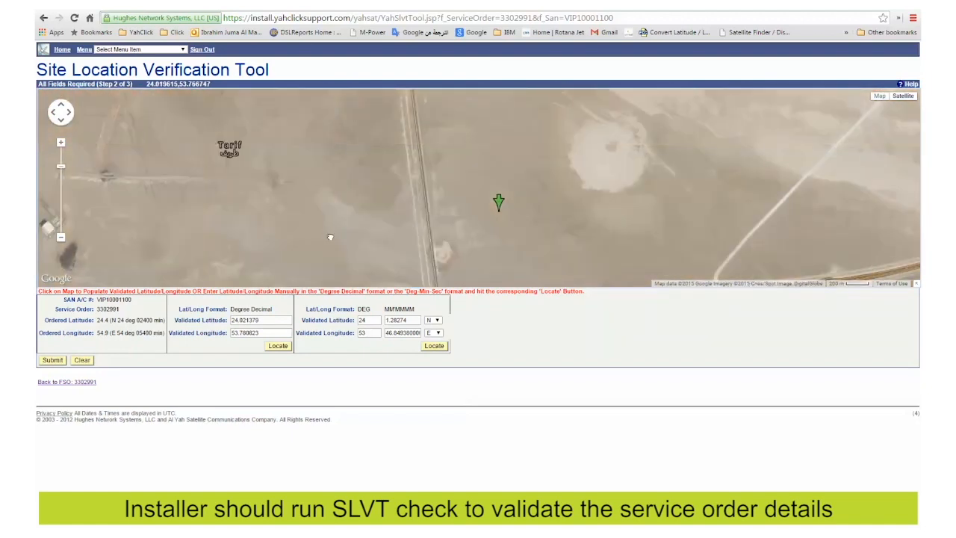
{"action": "left_click_drag", "start_coordinate": [576, 164], "coordinate": [588, 163]}
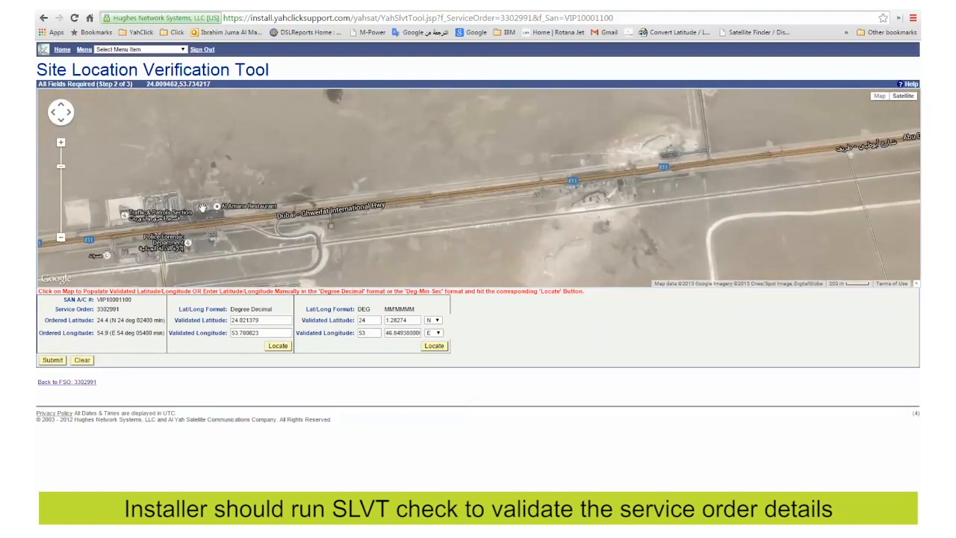
{"action": "left_click", "coordinate": [202, 207]}
{"action": "scroll", "coordinate": [204, 209], "scroll_direction": "up", "scroll_amount": 4}
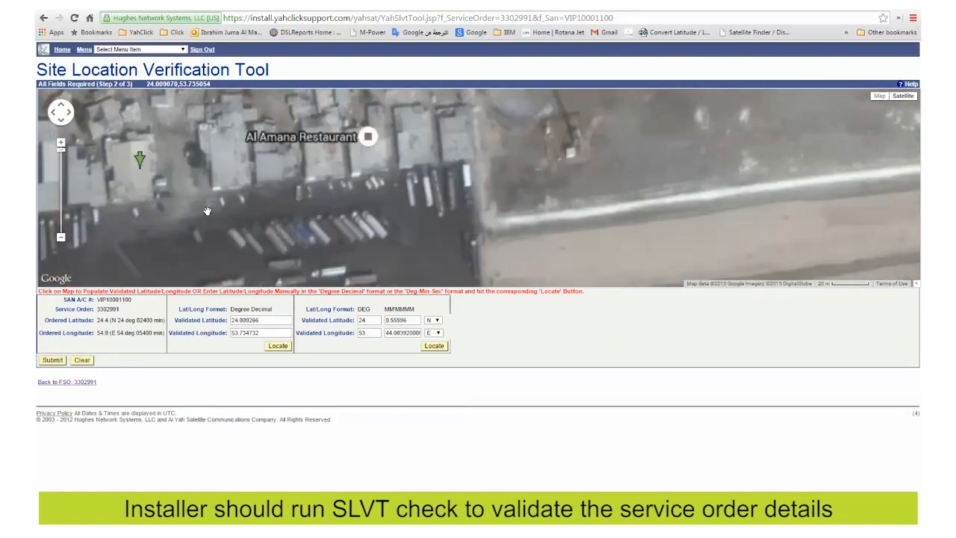
{"action": "left_click_drag", "start_coordinate": [252, 191], "coordinate": [235, 262]}
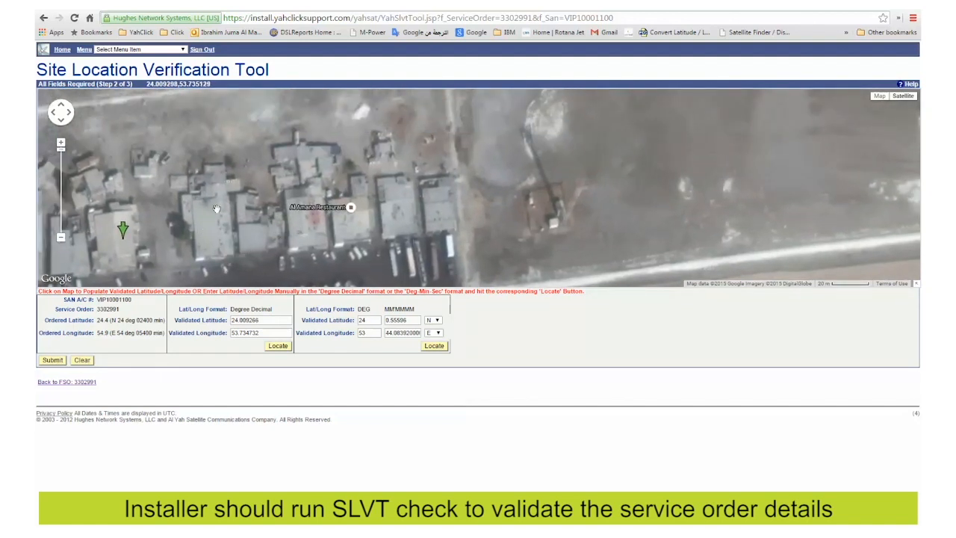
{"action": "left_click", "coordinate": [239, 196]}
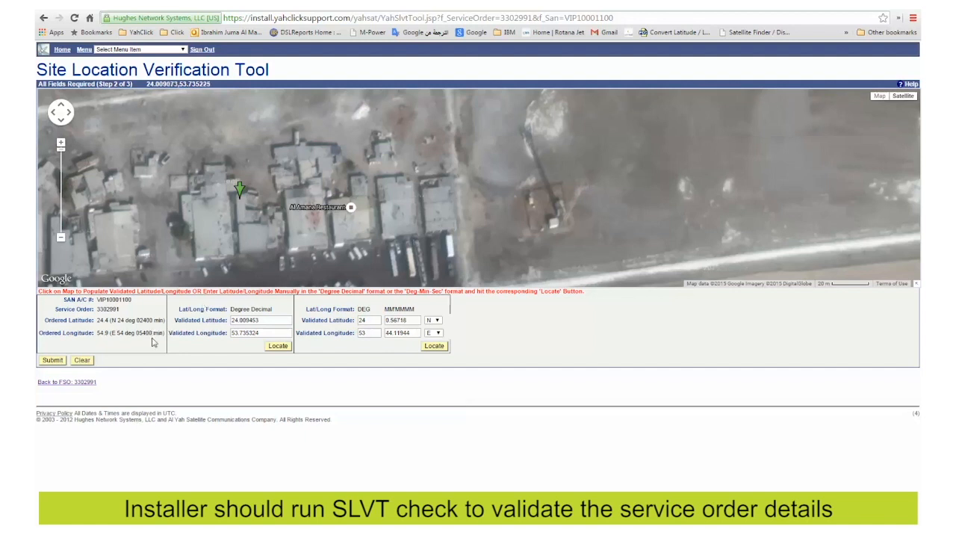
- Submit the coordinates, confirm beam Y1B028 with .98m antenna and 2W, and go back
{"action": "left_click", "coordinate": [54, 360]}
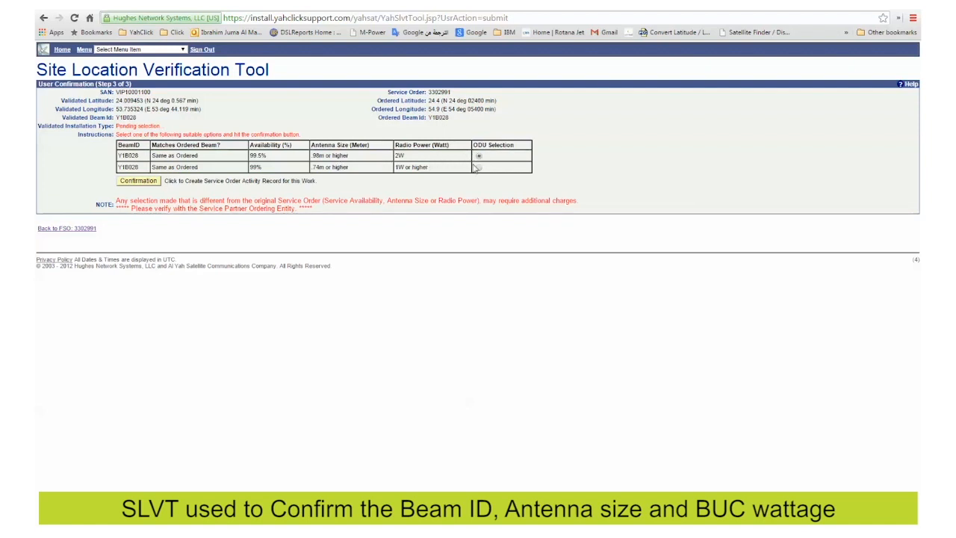
{"action": "left_click", "coordinate": [155, 185]}
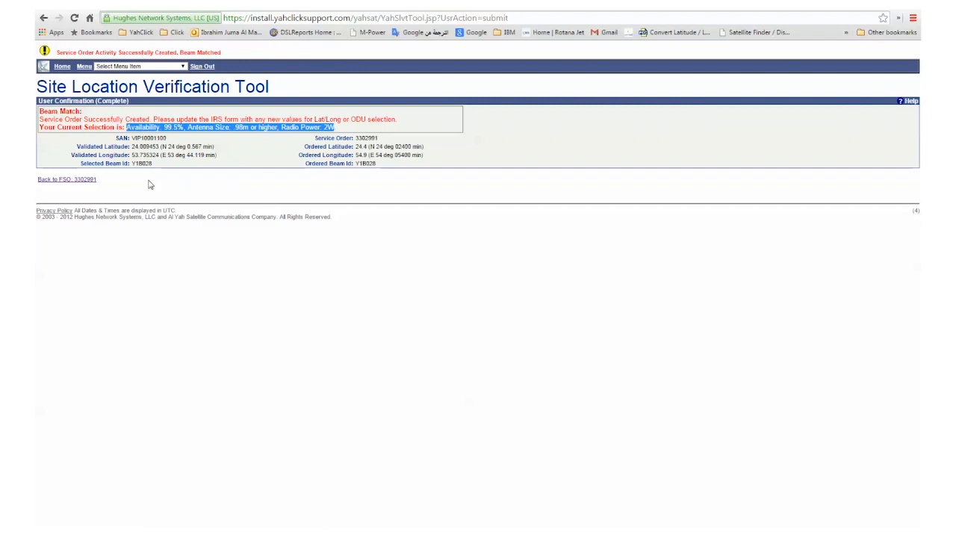
{"action": "left_click", "coordinate": [89, 181]}
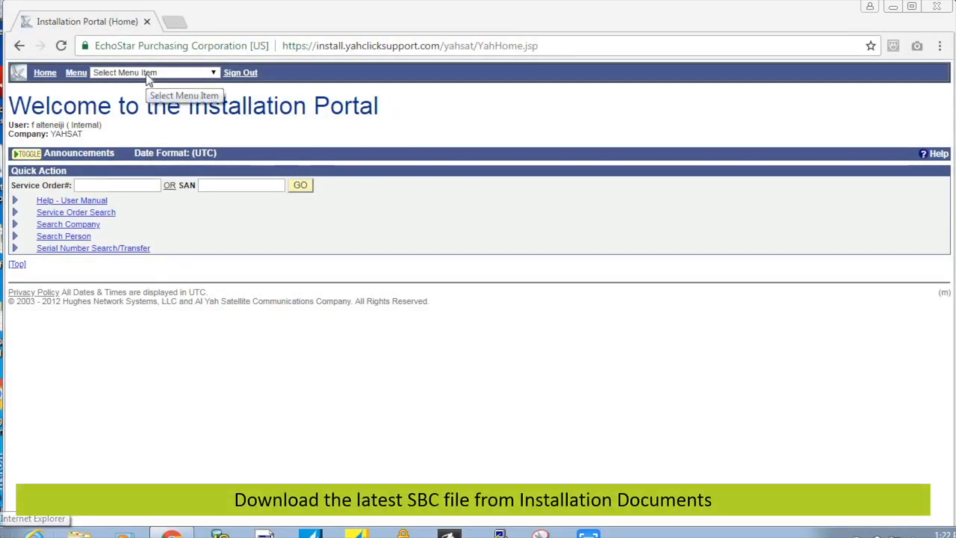
- Download sbc.cfg from the Installation Documents page to the Desktop
{"action": "left_click", "coordinate": [148, 75]}
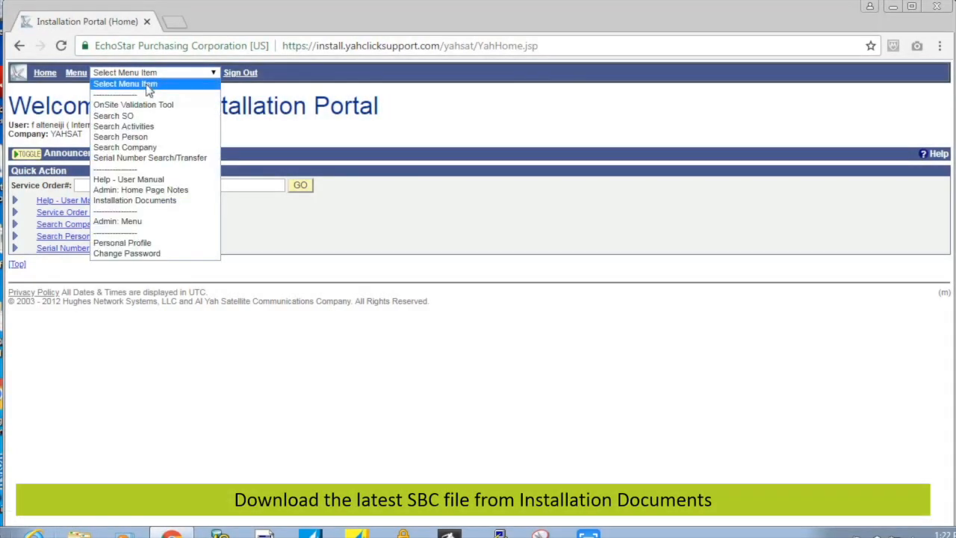
{"action": "left_click", "coordinate": [144, 201]}
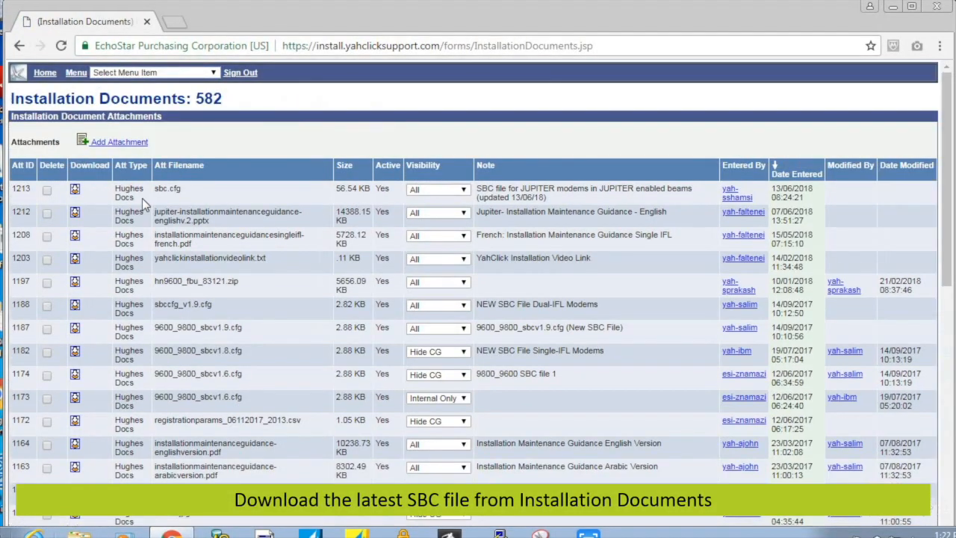
{"action": "right_click", "coordinate": [75, 193]}
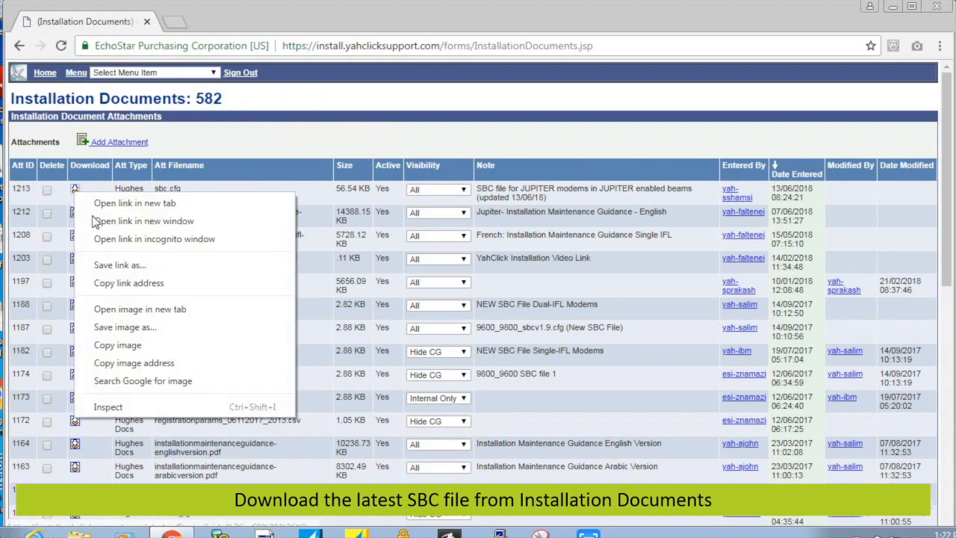
{"action": "left_click", "coordinate": [102, 266]}
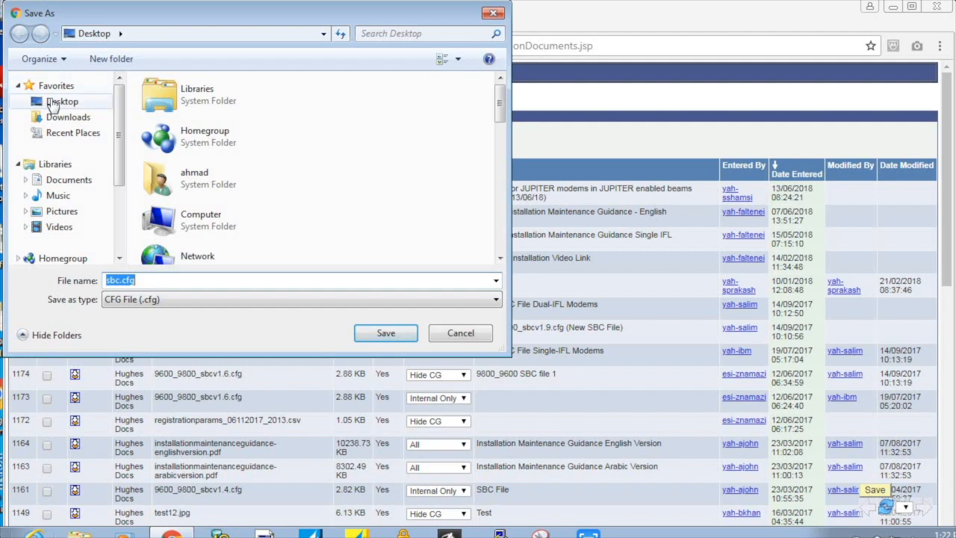
{"action": "left_click", "coordinate": [52, 105]}
{"action": "left_click", "coordinate": [377, 334]}
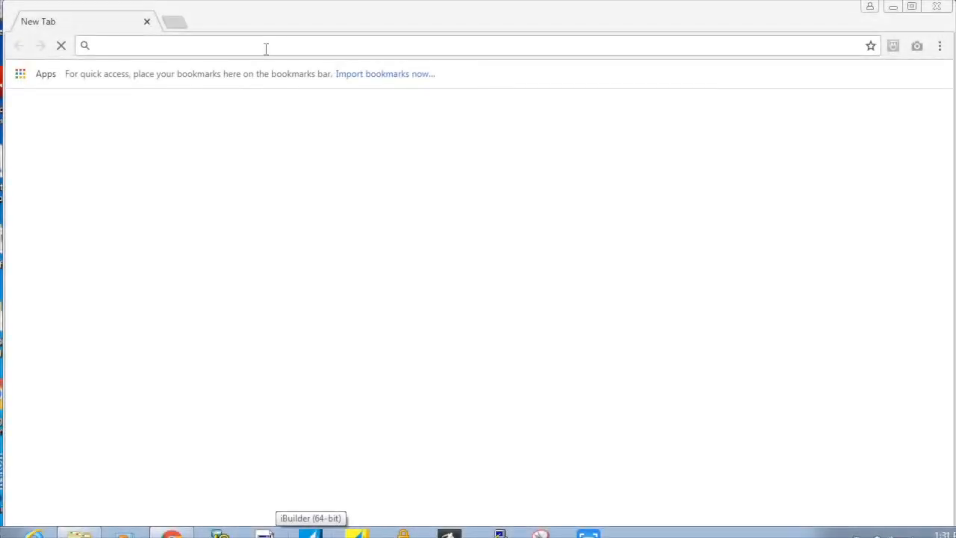
- Open the modem's Upload SBC Config page at 192.168.0.1 under Advanced Configuration > Installation > Advanced
{"action": "type", "text": "192.16"}
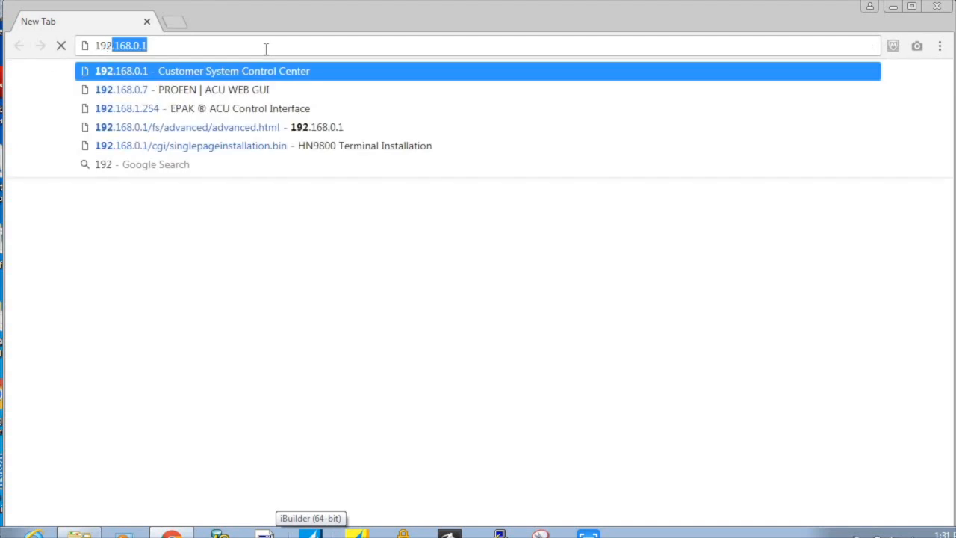
{"action": "type", "text": "8.0.1"}
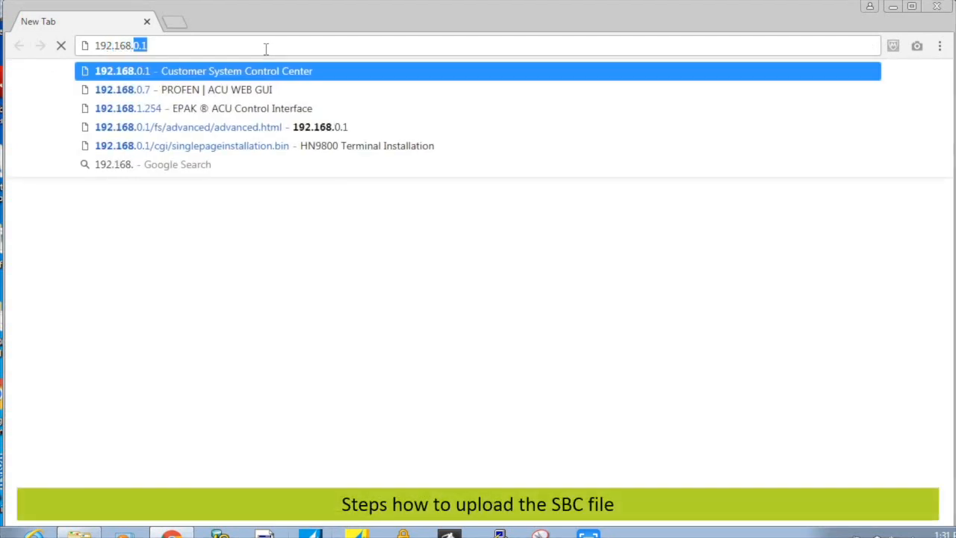
{"action": "key", "text": "Return"}
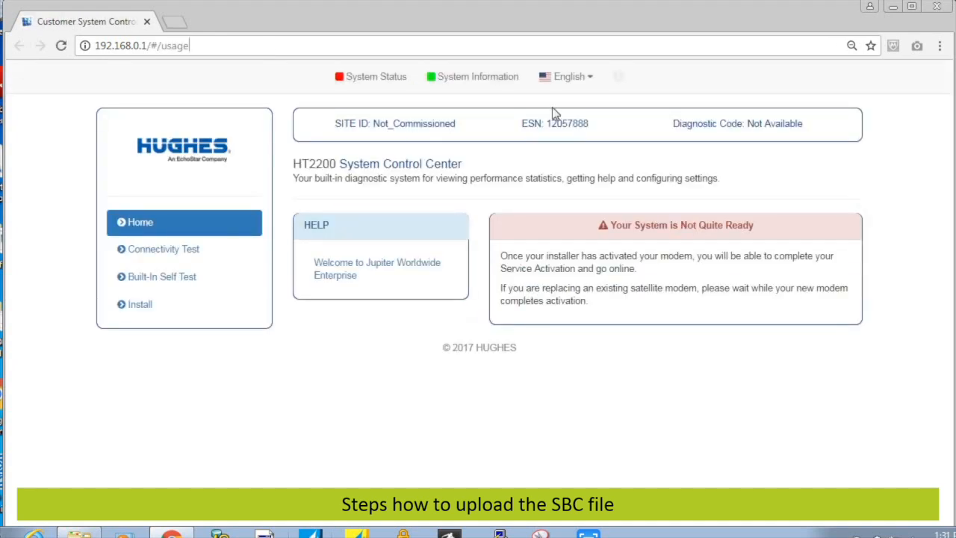
{"action": "left_click", "coordinate": [617, 80]}
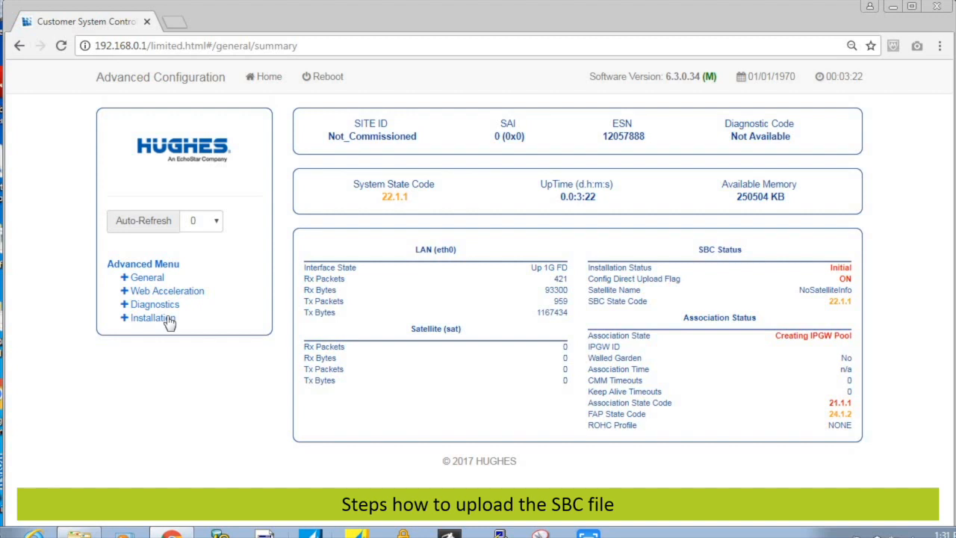
{"action": "left_click", "coordinate": [153, 318]}
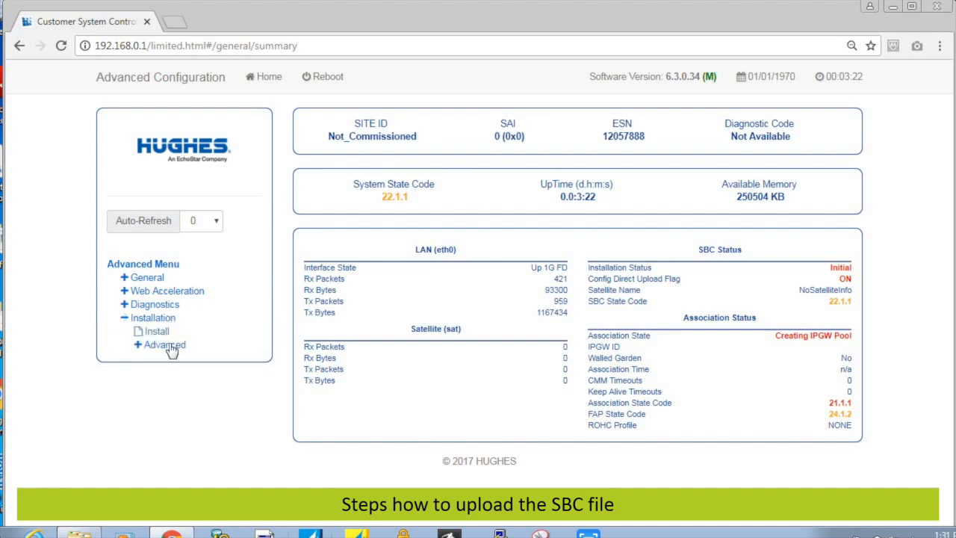
{"action": "left_click", "coordinate": [165, 345]}
{"action": "left_click", "coordinate": [180, 375]}
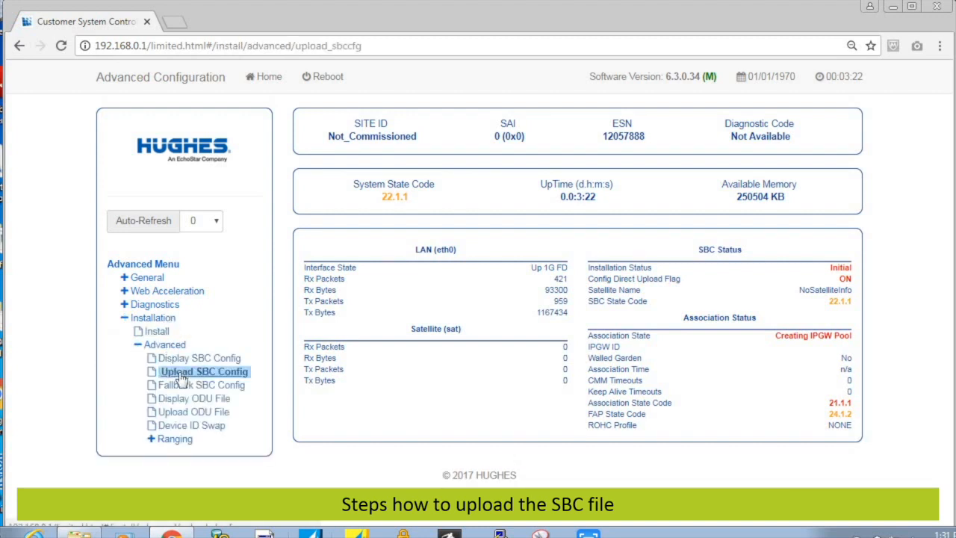
- Choose sbc.cfg from the Desktop as the file to upload
{"action": "left_click", "coordinate": [451, 232]}
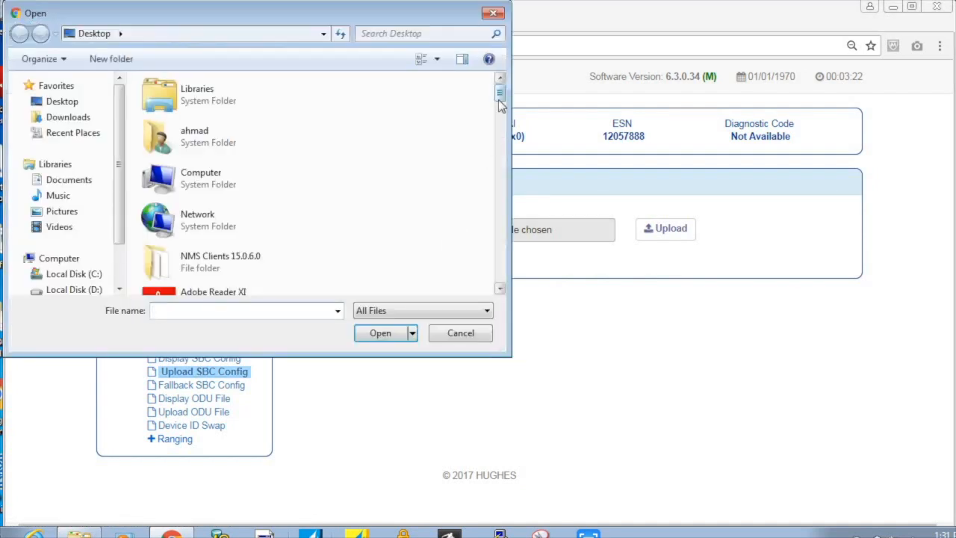
{"action": "left_click_drag", "start_coordinate": [500, 95], "coordinate": [521, 282]}
{"action": "left_click", "coordinate": [263, 218]}
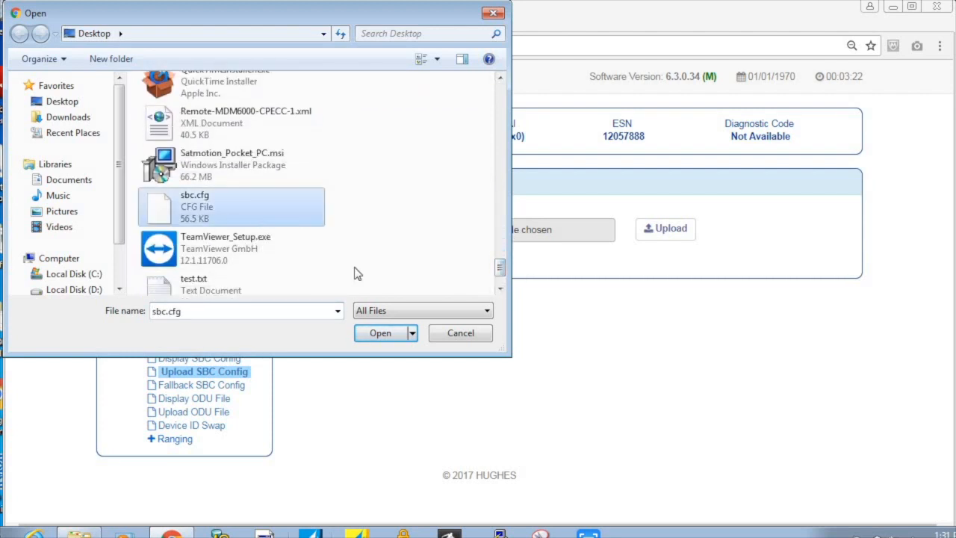
{"action": "left_click", "coordinate": [381, 333]}
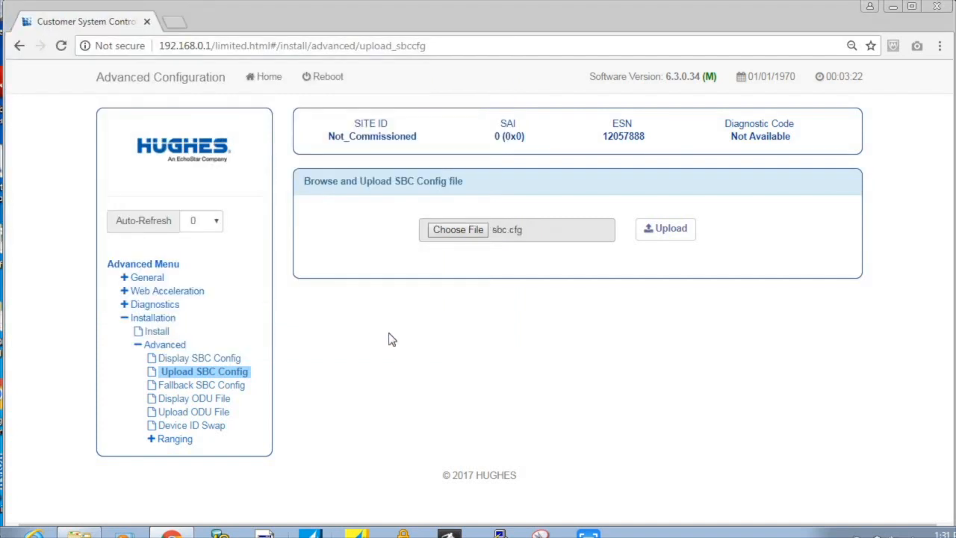
- Upload sbc.cfg to the modem and confirm a terminal reboot
{"action": "left_click", "coordinate": [664, 236]}
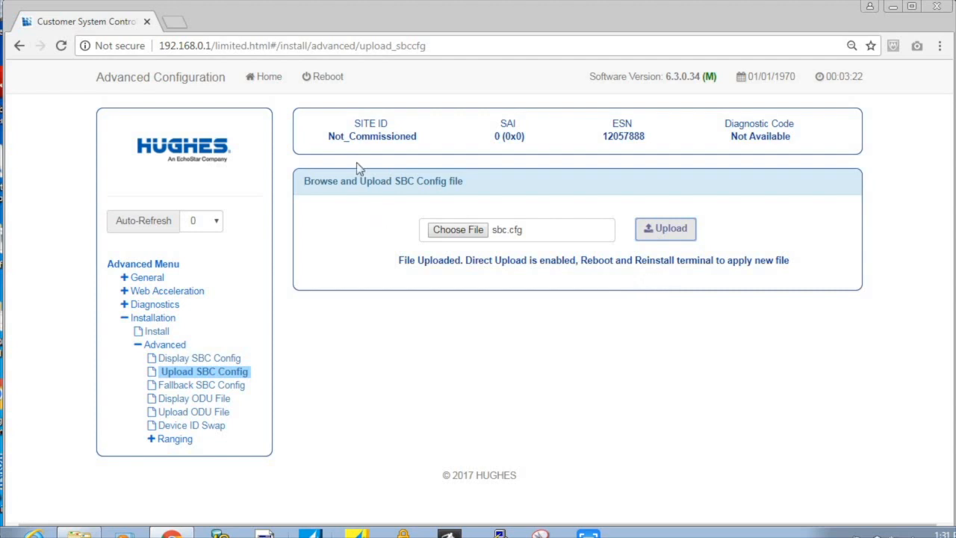
{"action": "left_click", "coordinate": [319, 85]}
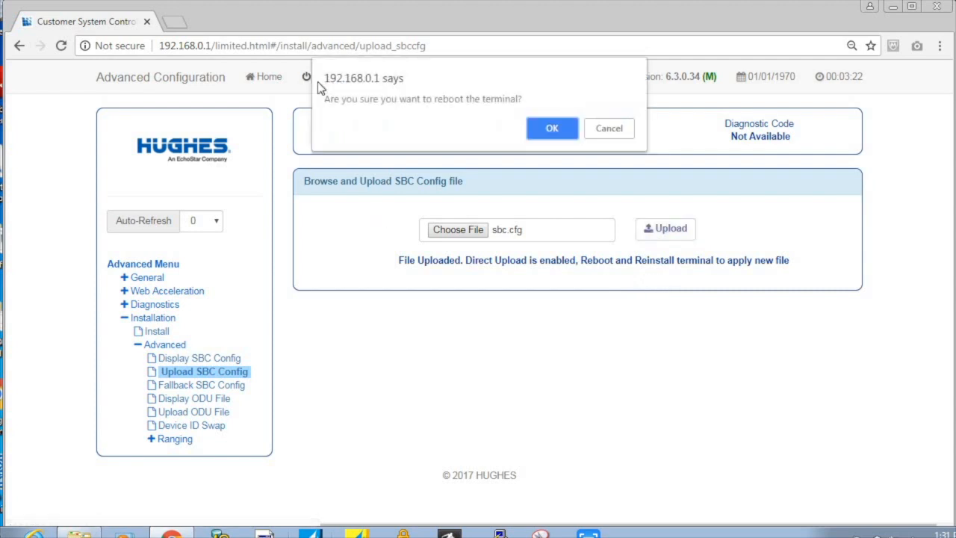
{"action": "left_click", "coordinate": [550, 130]}
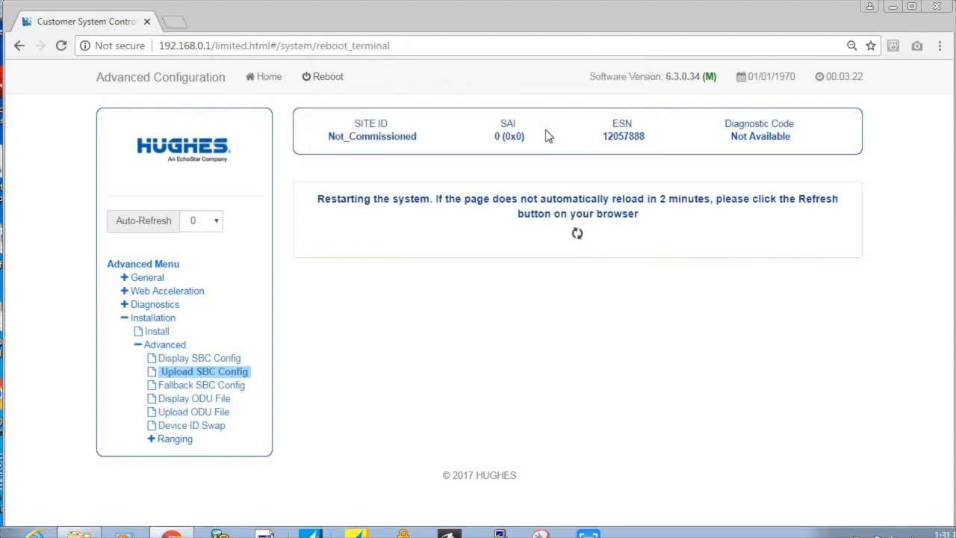
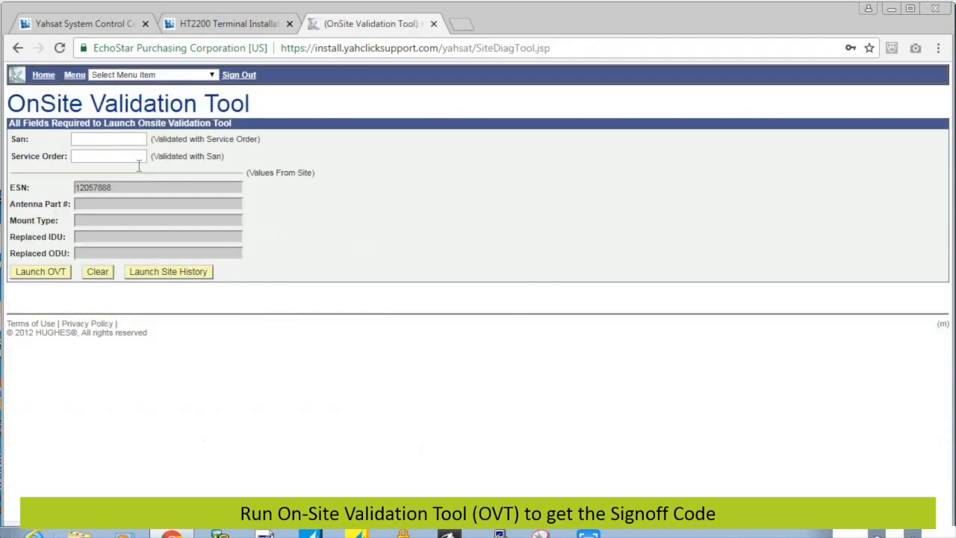
- Fill in the site's SAN and service order number in the OVT form and launch the validation
{"action": "left_click", "coordinate": [122, 139]}
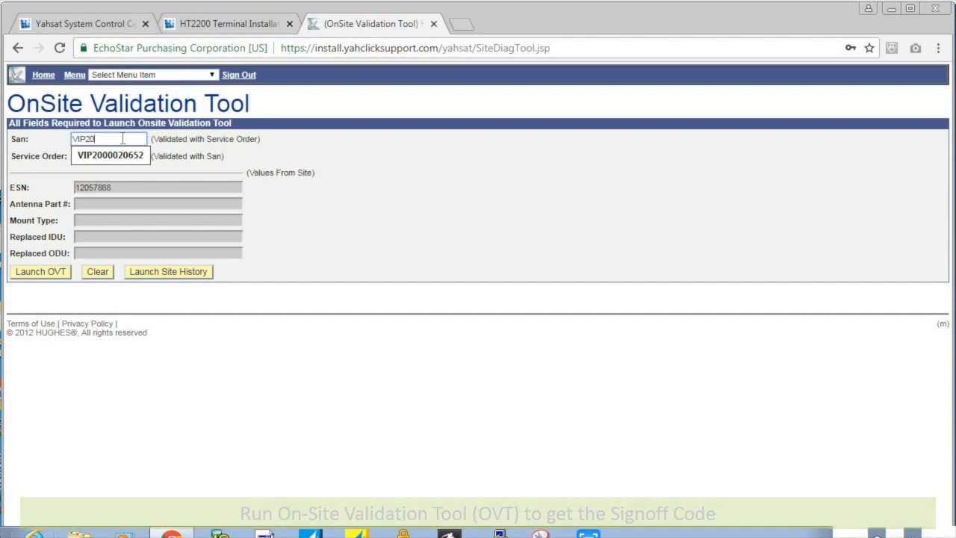
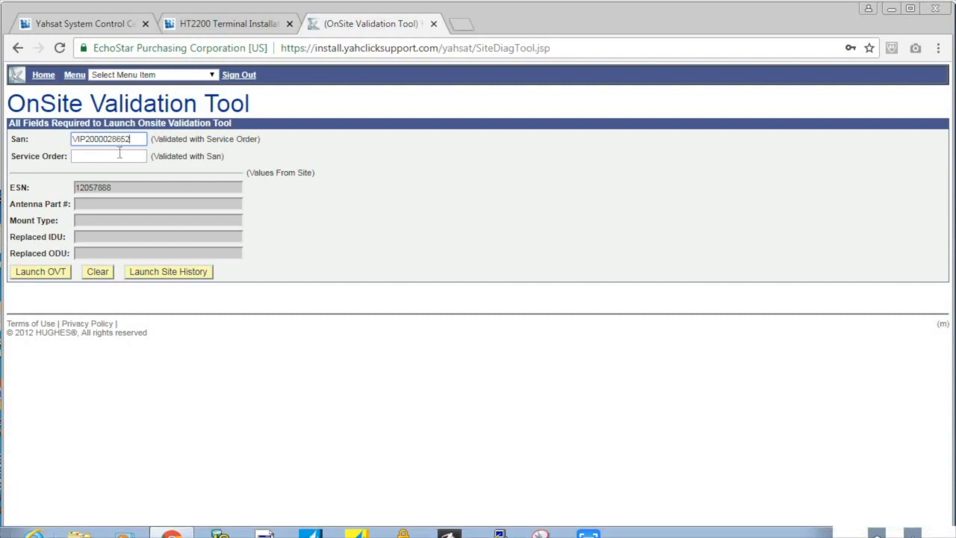
{"action": "left_click", "coordinate": [119, 156]}
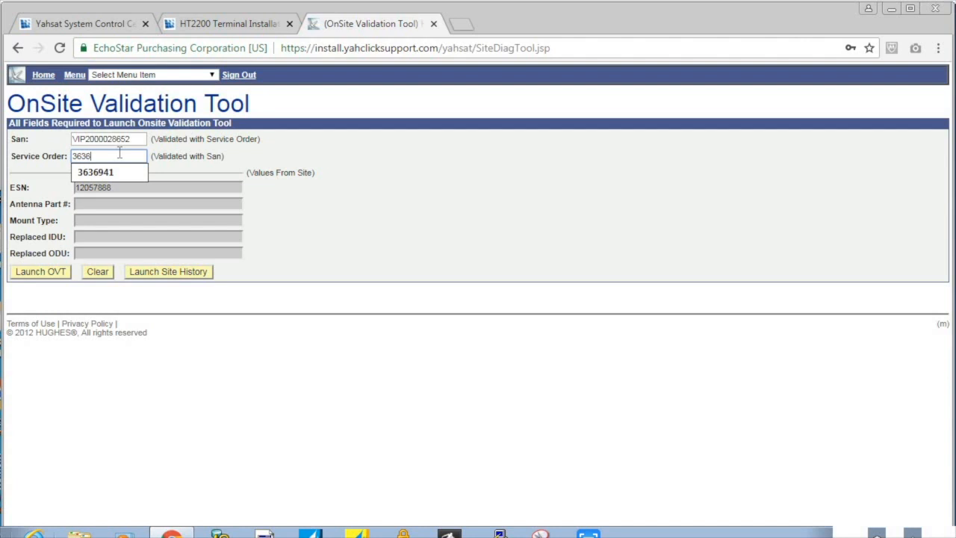
{"action": "left_click", "coordinate": [400, 224]}
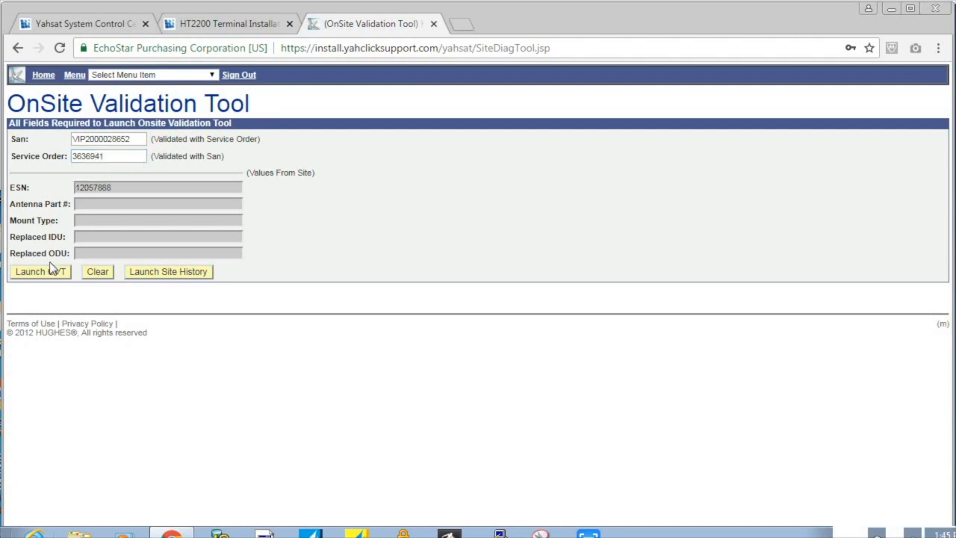
{"action": "left_click", "coordinate": [49, 272]}
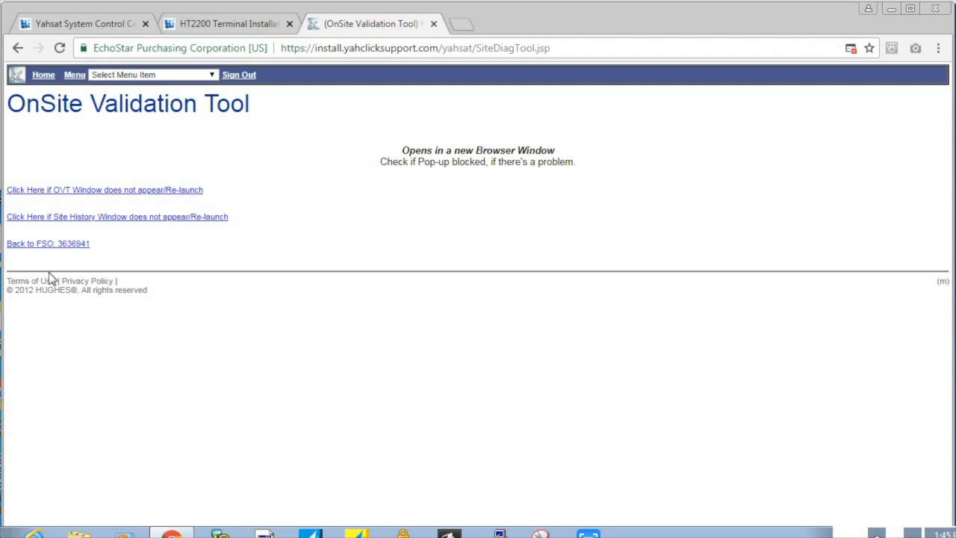
- Reopen the validation tool, record a .98 m antenna on a Non-Penetrating mount, and proceed to results
{"action": "left_click", "coordinate": [84, 191]}
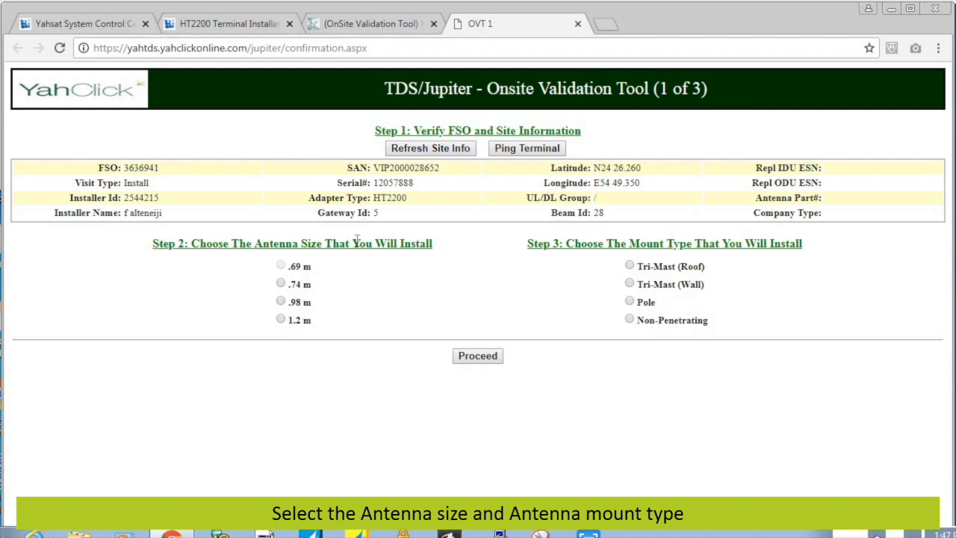
{"action": "left_click", "coordinate": [280, 302]}
{"action": "left_click", "coordinate": [630, 319]}
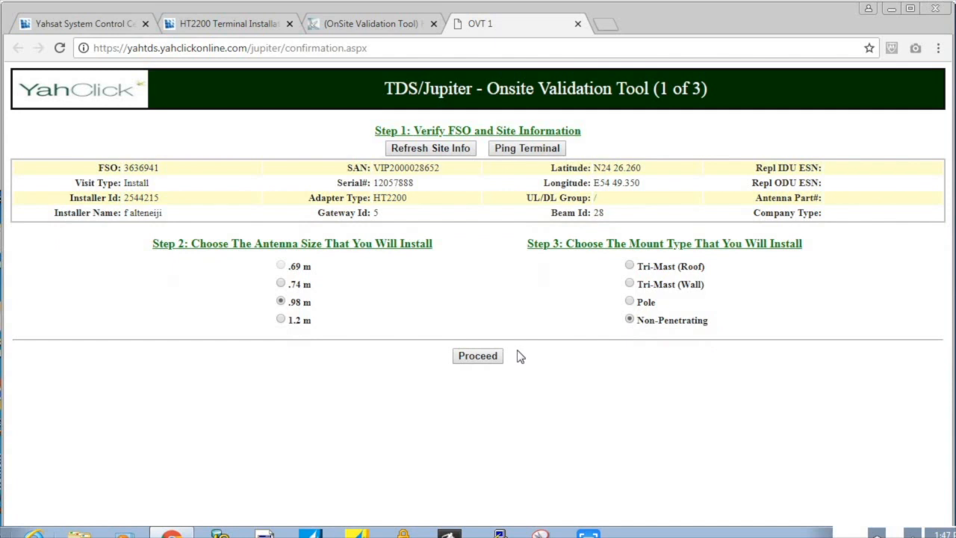
{"action": "left_click", "coordinate": [478, 357]}
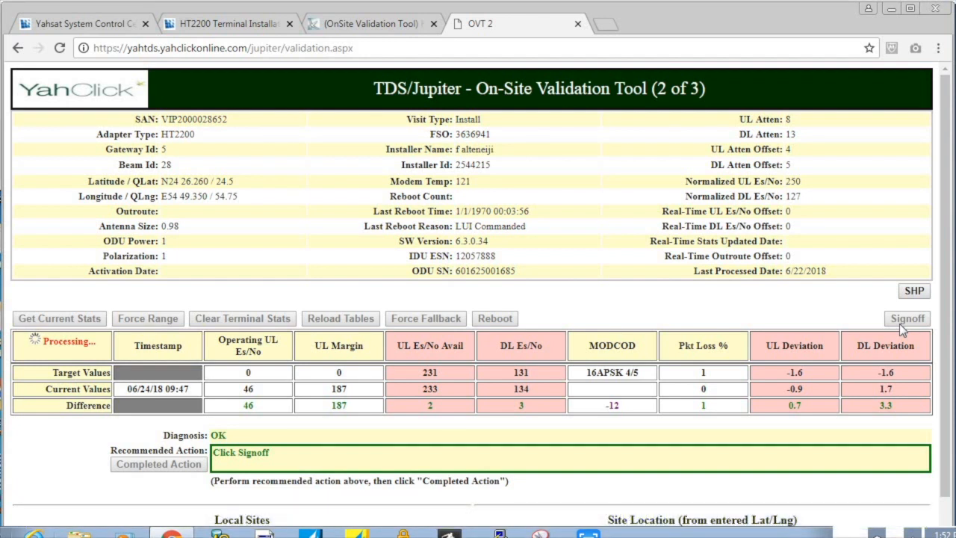
- Sign off with no installation problems, noting 'No Problem - Total Cable length = 28 Meters'
{"action": "left_click", "coordinate": [901, 323]}
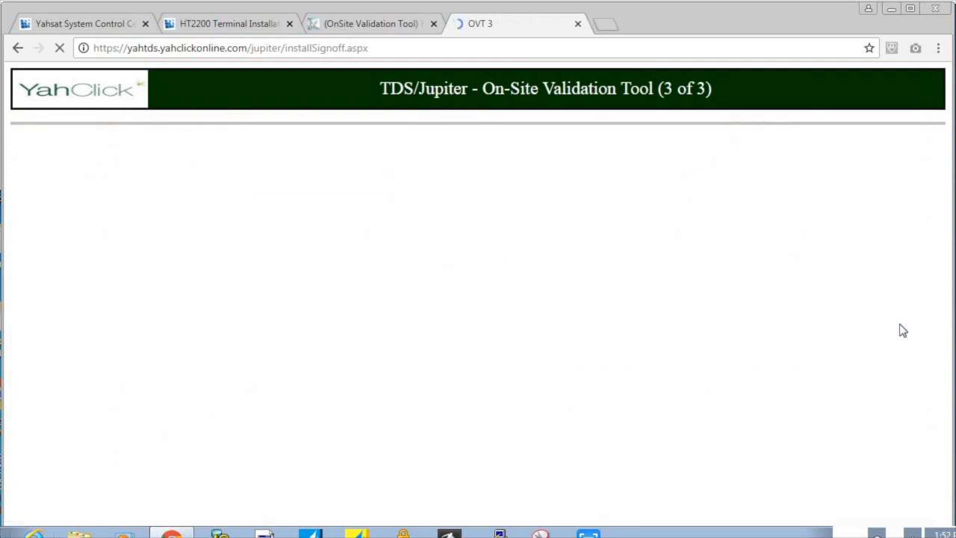
{"action": "left_click", "coordinate": [67, 377]}
{"action": "type", "text": "No"}
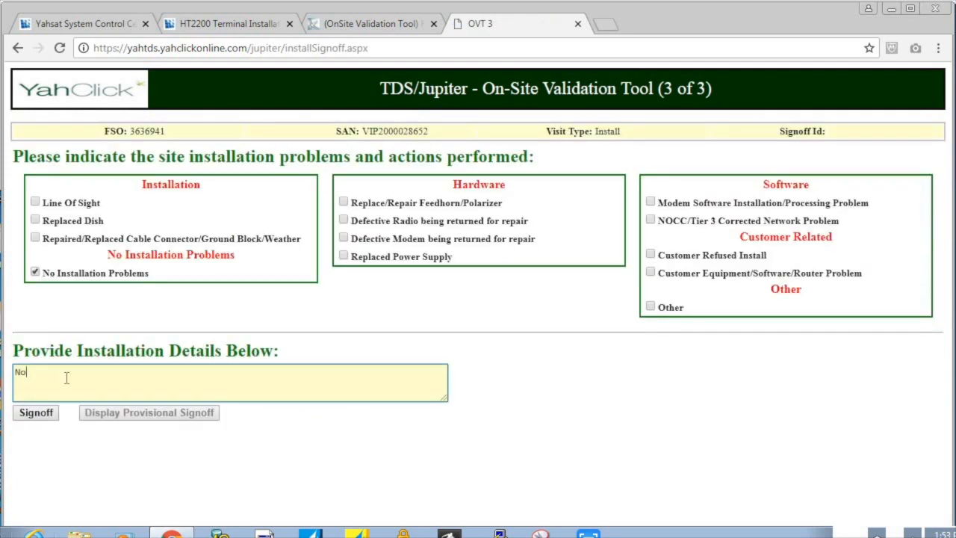
{"action": "type", "text": " Problem - Total Cable length = 28 Meters"}
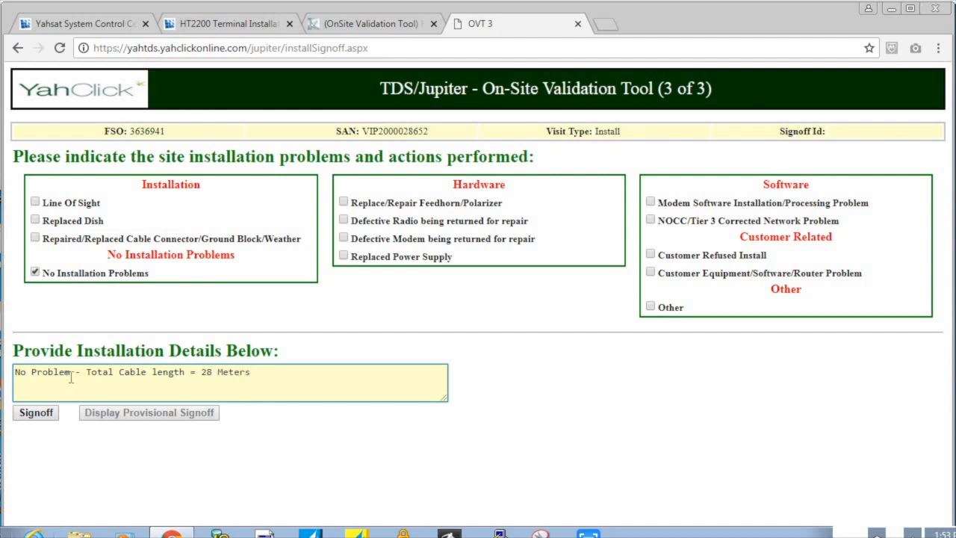
{"action": "left_click", "coordinate": [23, 419]}
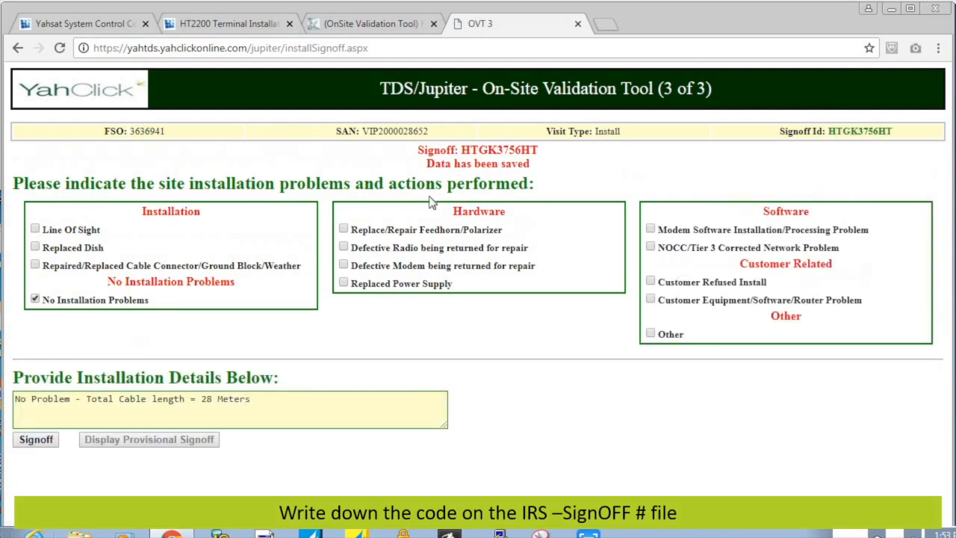
- Activate the terminal through Terminal Service Activation by submitting the site's SAN and PIN and confirming customer details
{"action": "left_click", "coordinate": [221, 25]}
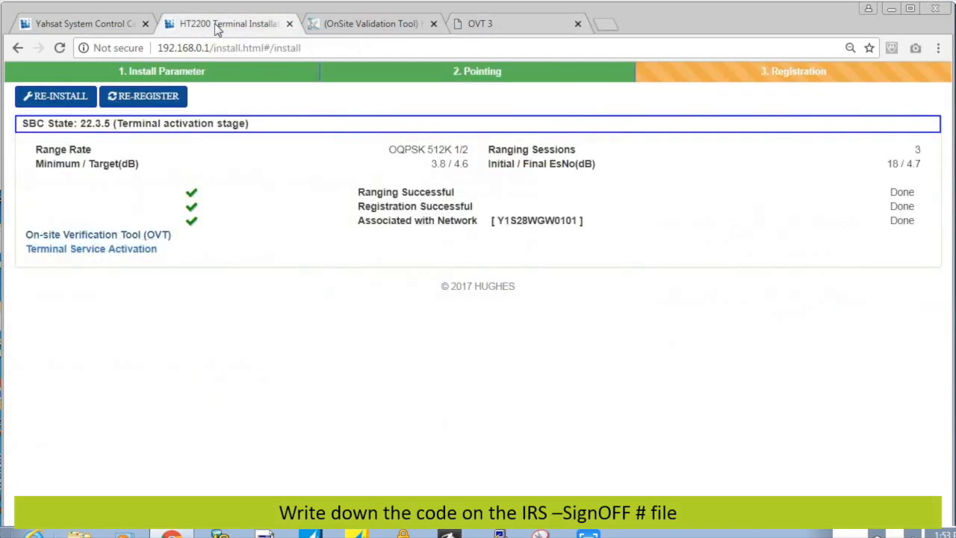
{"action": "left_click", "coordinate": [135, 254]}
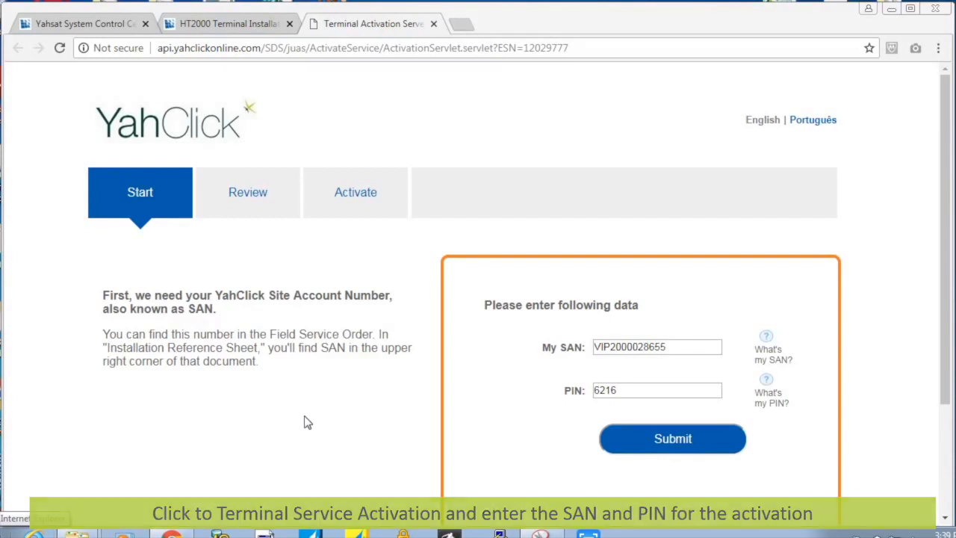
{"action": "left_click", "coordinate": [617, 451]}
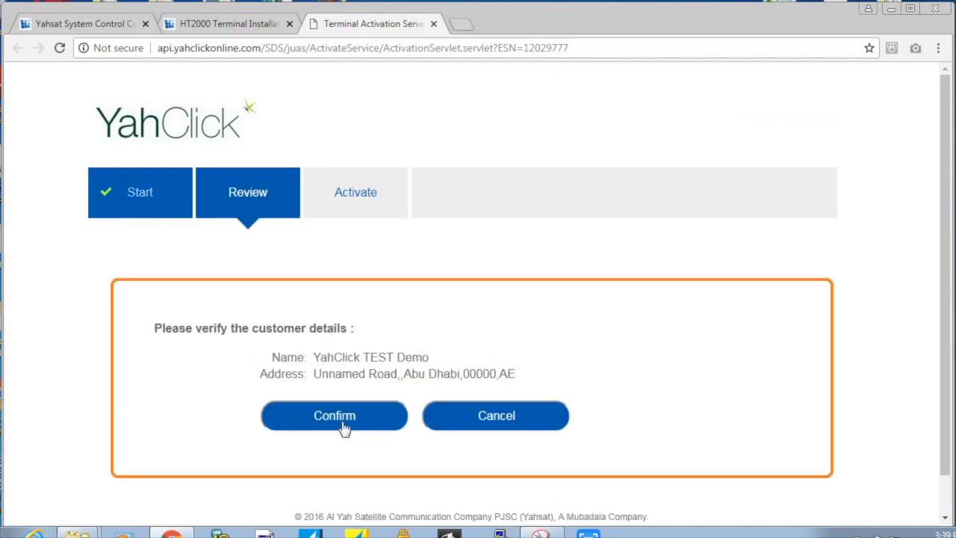
{"action": "left_click", "coordinate": [343, 424]}
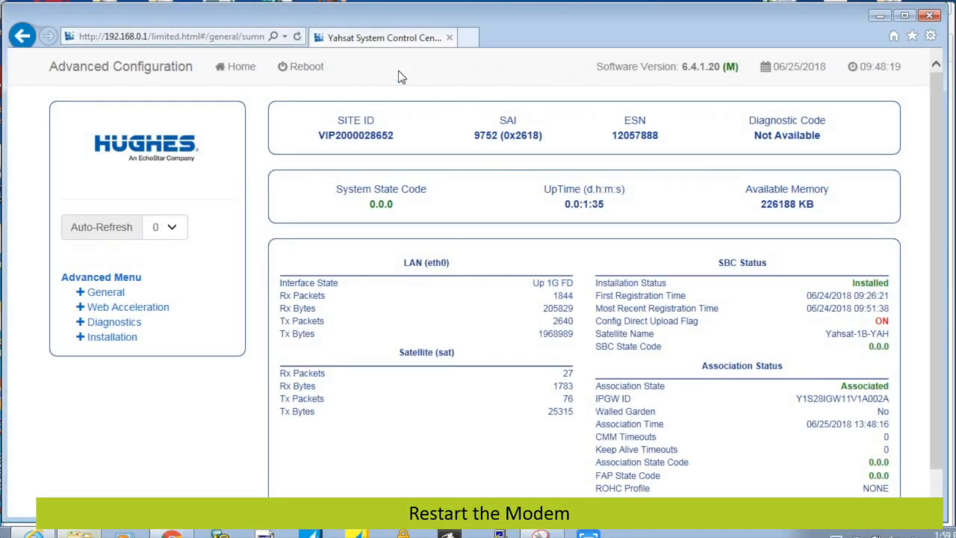
- Reboot the terminal from Advanced Configuration and confirm with OK
{"action": "left_click", "coordinate": [291, 69]}
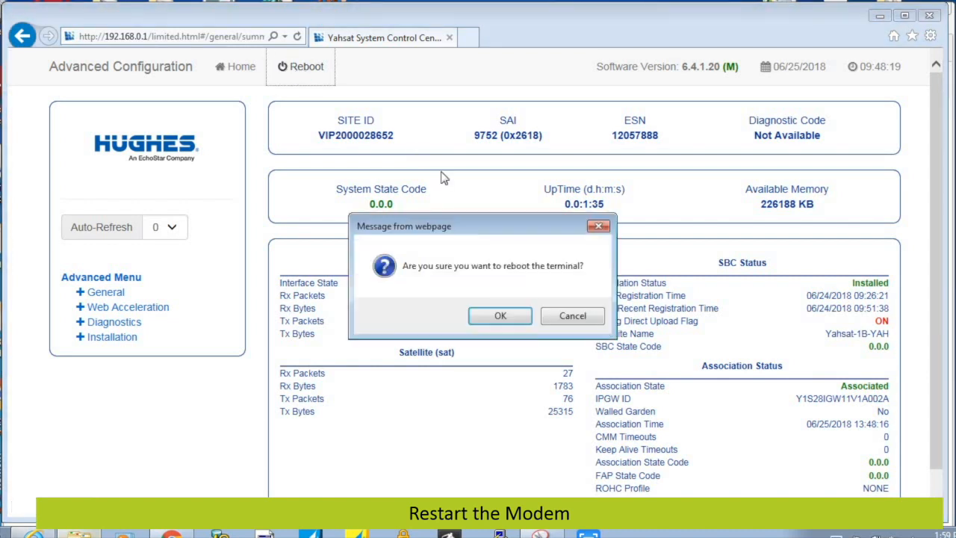
{"action": "left_click", "coordinate": [498, 319]}
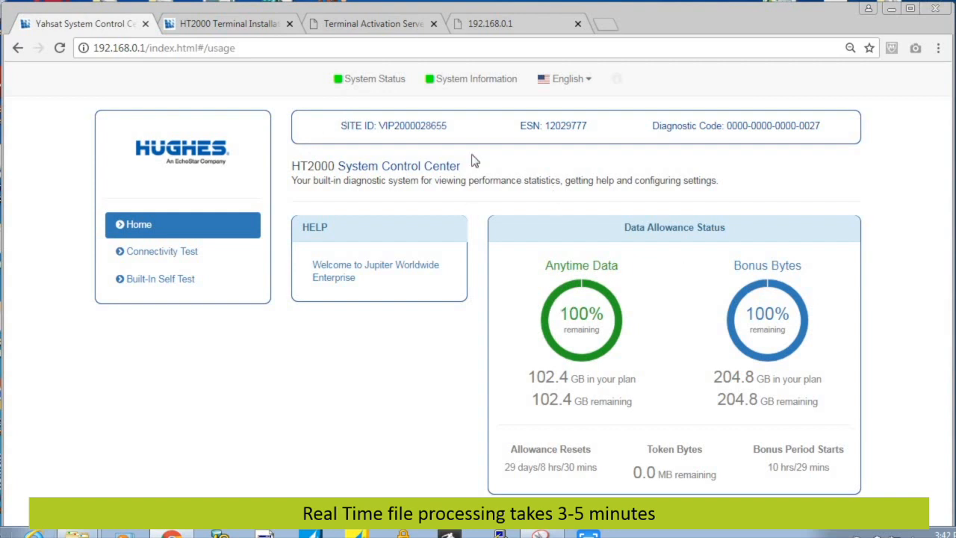
- Show the System Status page confirming the terminal is fully operational
{"action": "left_click", "coordinate": [359, 83]}
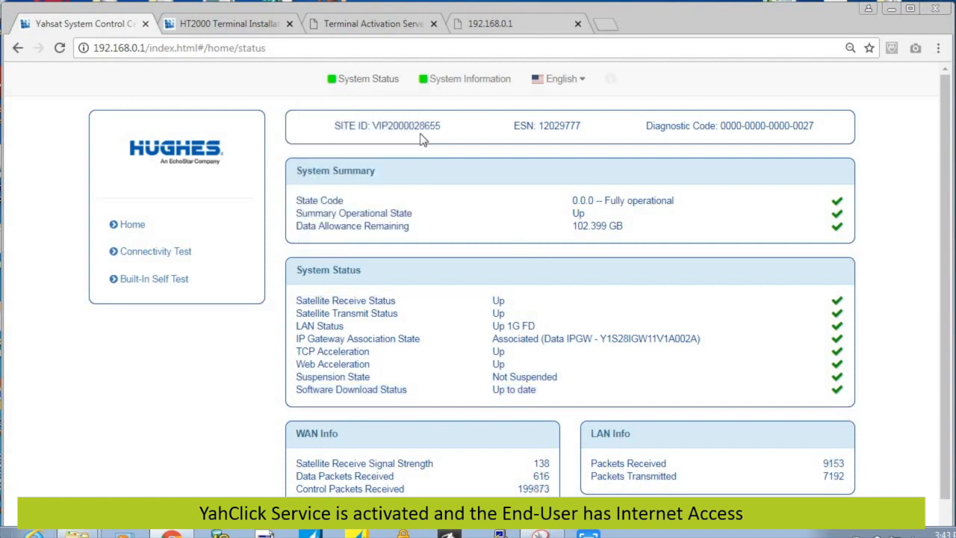
{"action": "mouse_move", "coordinate": [380, 88]}
{"action": "left_click_drag", "start_coordinate": [947, 176], "coordinate": [947, 149]}
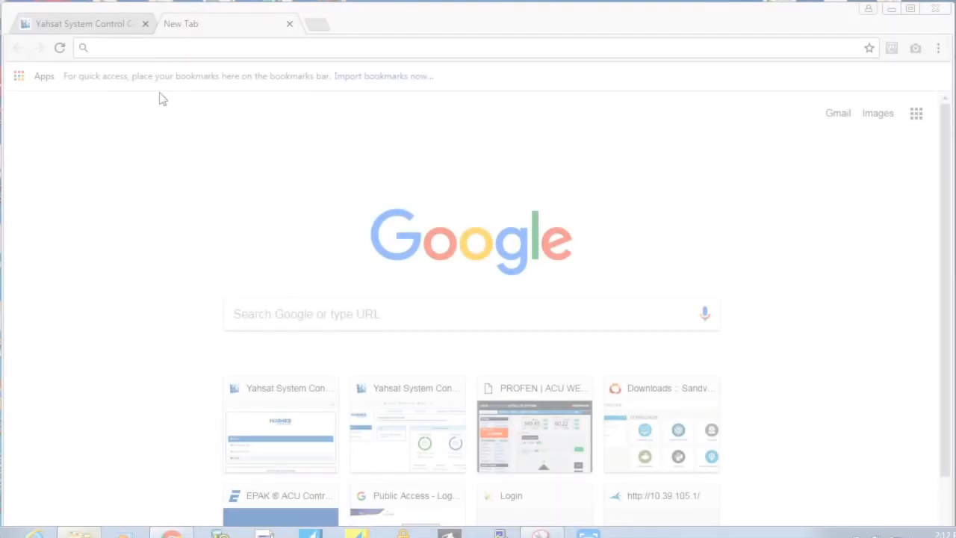
- Load selfcare.yahclick.co and paste the terminal's Site ID from the Hughes page as the SAN
{"action": "type", "text": "selfc"}
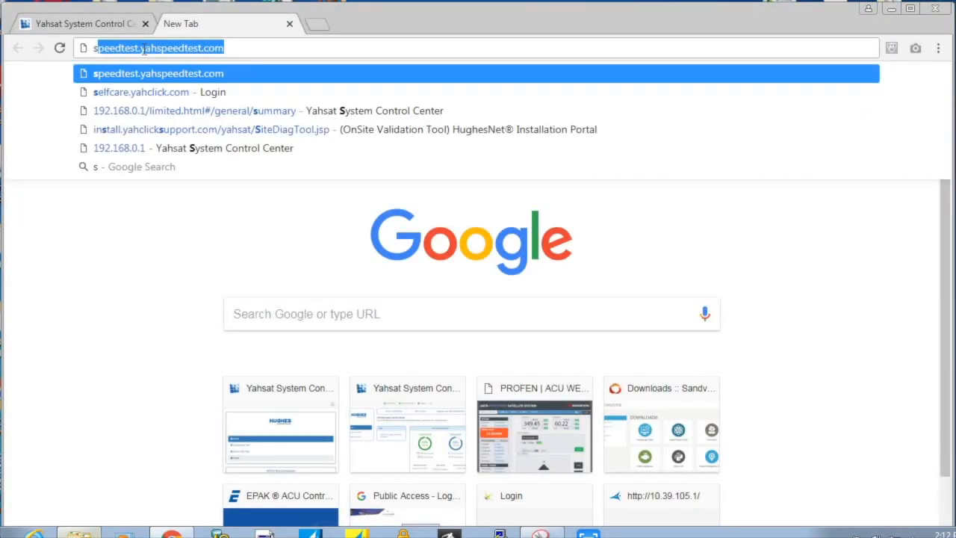
{"action": "type", "text": "ar"}
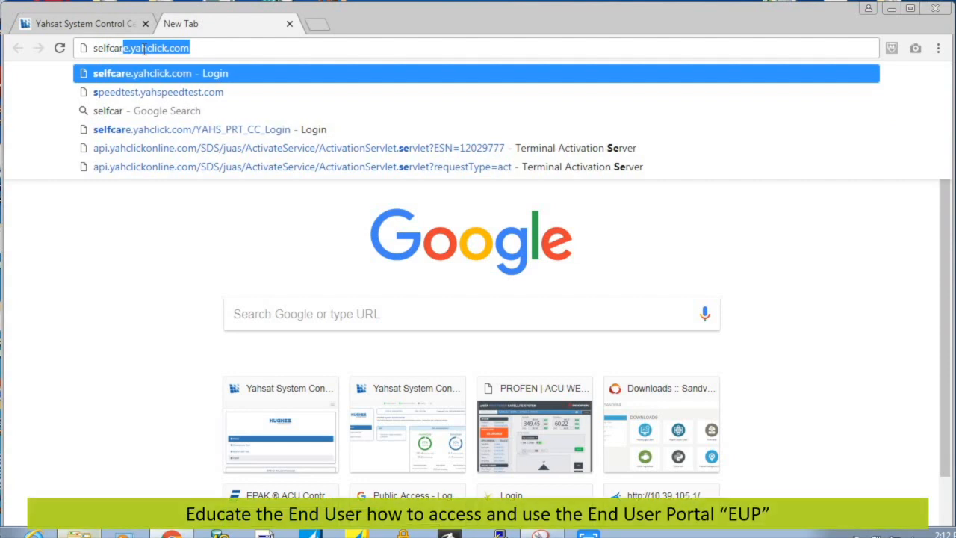
{"action": "type", "text": "e.yahclick.co"}
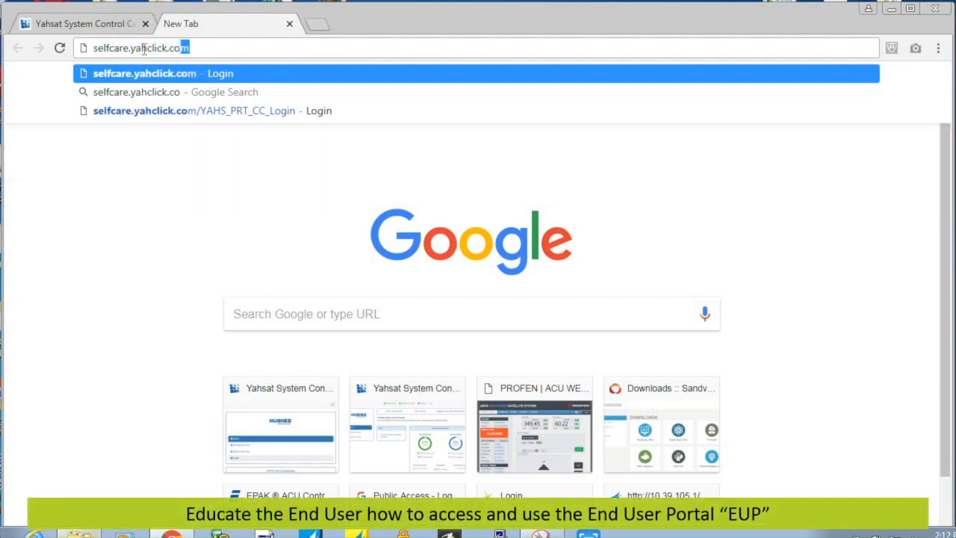
{"action": "key", "text": "Return"}
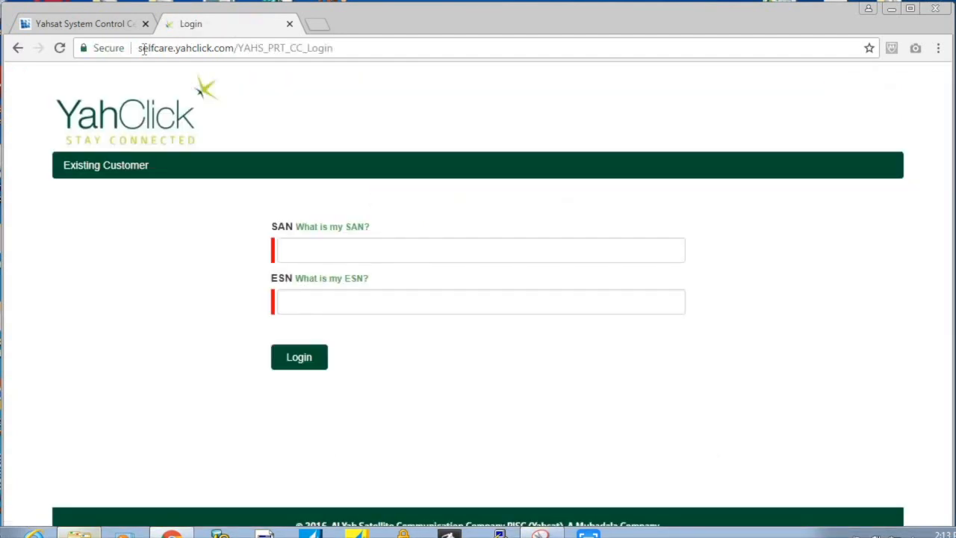
{"action": "left_click", "coordinate": [287, 248]}
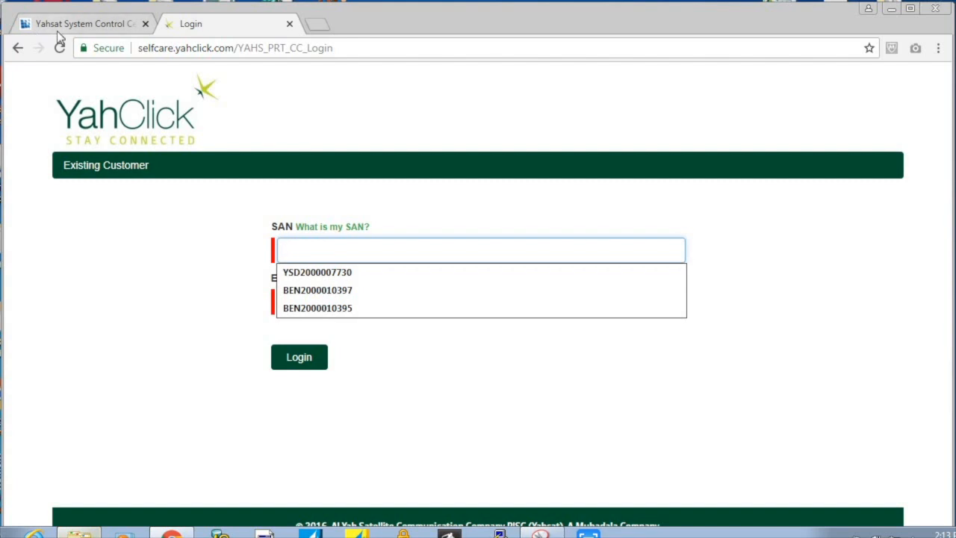
{"action": "left_click", "coordinate": [59, 30]}
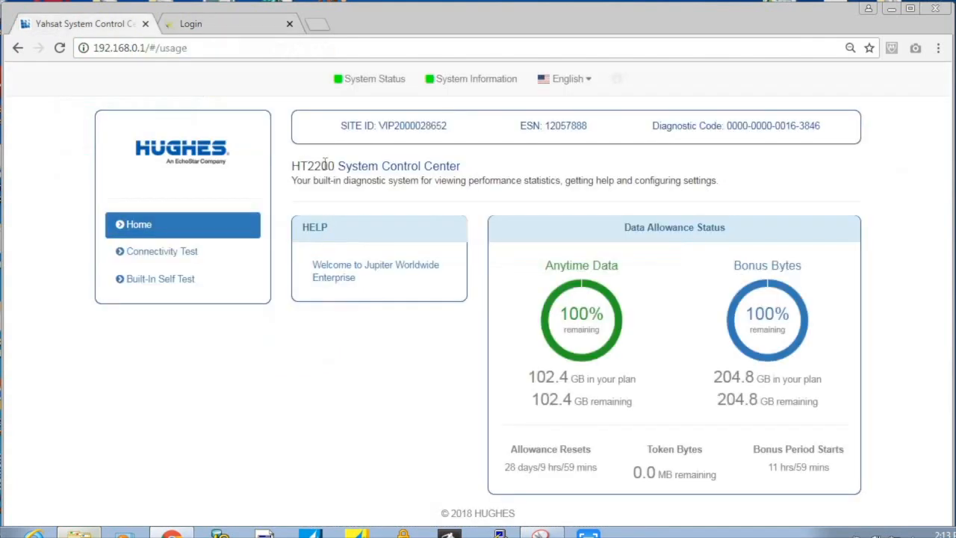
{"action": "double_click", "coordinate": [396, 127]}
{"action": "right_click", "coordinate": [395, 127]}
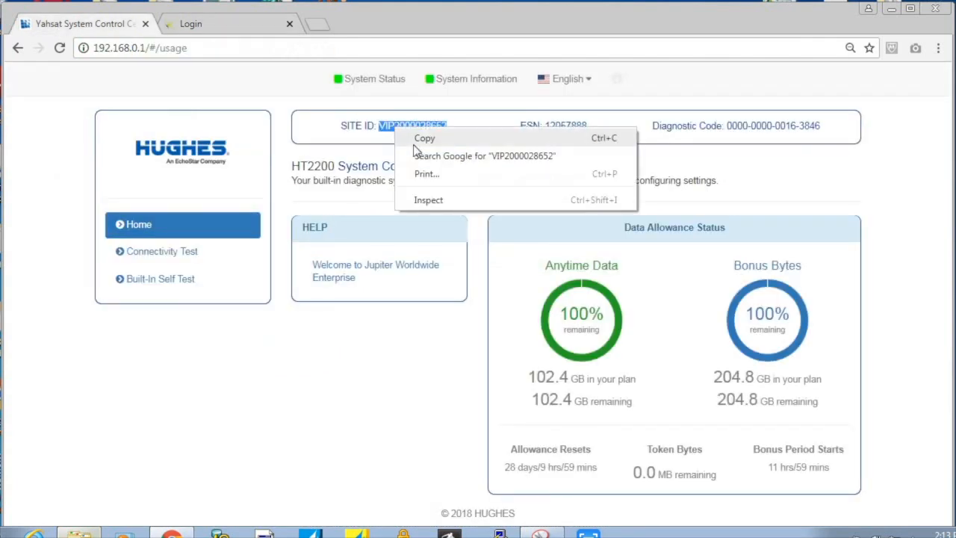
{"action": "left_click", "coordinate": [409, 144]}
{"action": "left_click", "coordinate": [239, 30]}
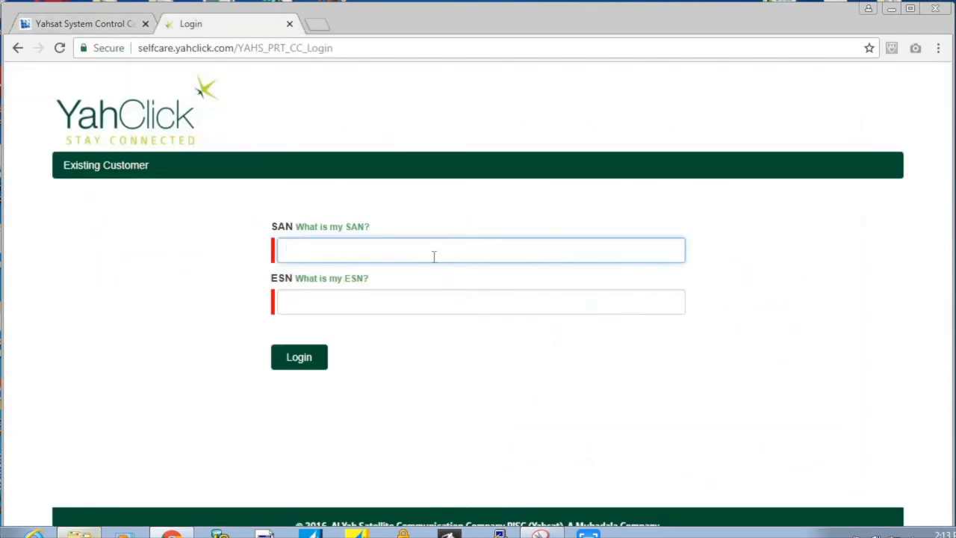
{"action": "right_click", "coordinate": [433, 256]}
{"action": "left_click", "coordinate": [465, 347]}
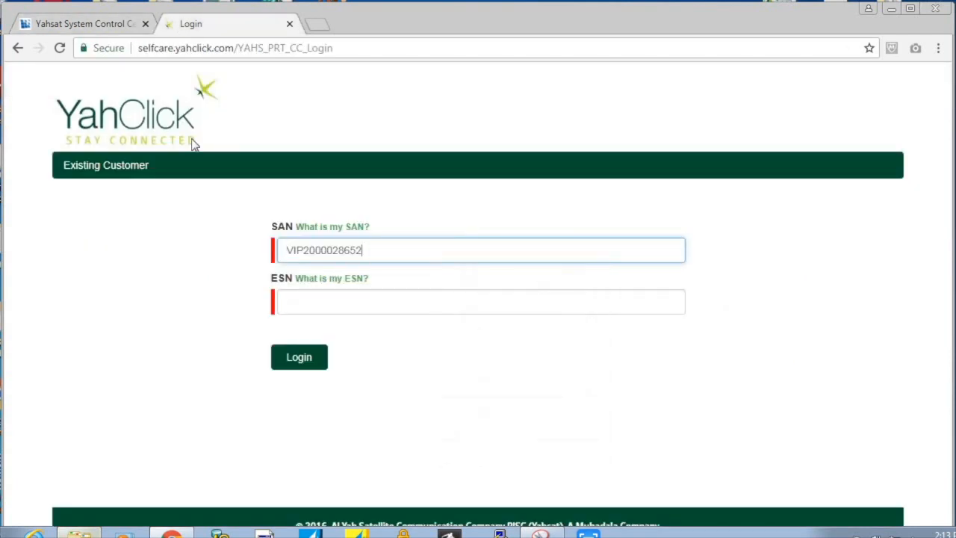
- Copy the terminal's ESN into the ESN field and log in to the selfcare portal
{"action": "left_click", "coordinate": [86, 24]}
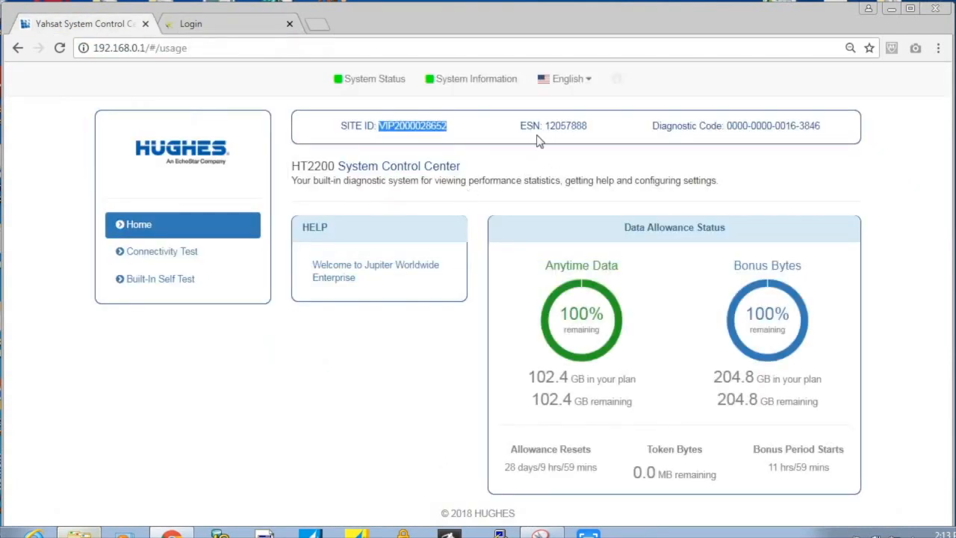
{"action": "double_click", "coordinate": [568, 129]}
{"action": "right_click", "coordinate": [568, 131]}
{"action": "left_click", "coordinate": [591, 137]}
{"action": "left_click", "coordinate": [234, 26]}
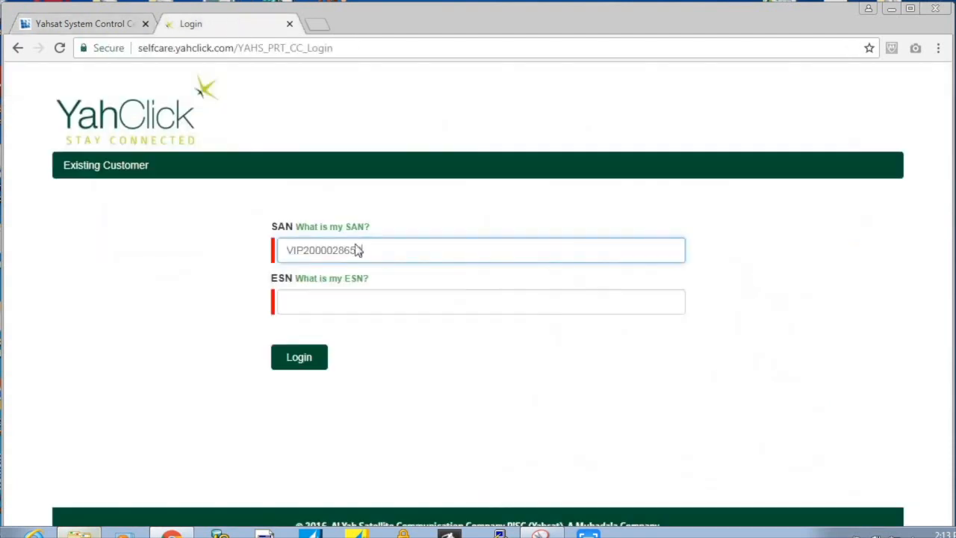
{"action": "right_click", "coordinate": [381, 308]}
{"action": "left_click", "coordinate": [412, 383]}
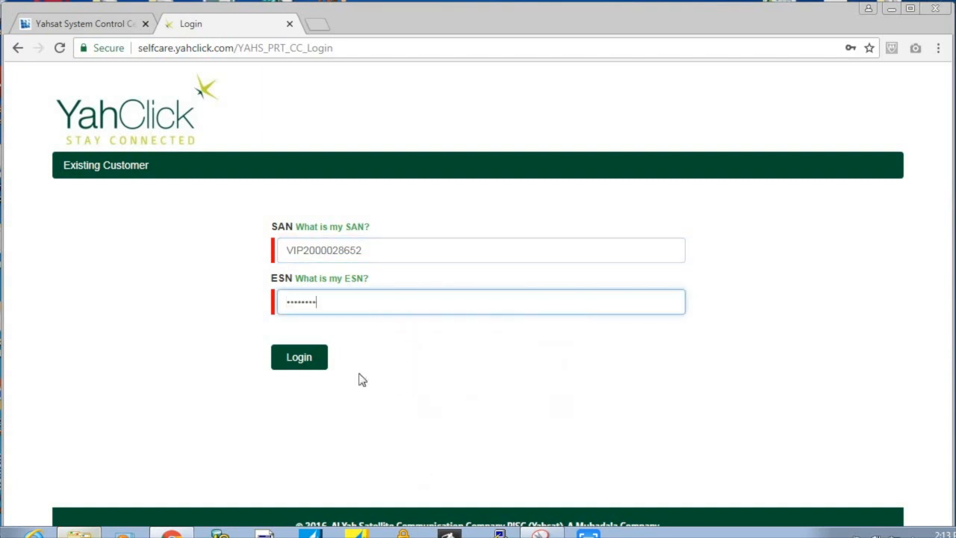
{"action": "left_click", "coordinate": [316, 364]}
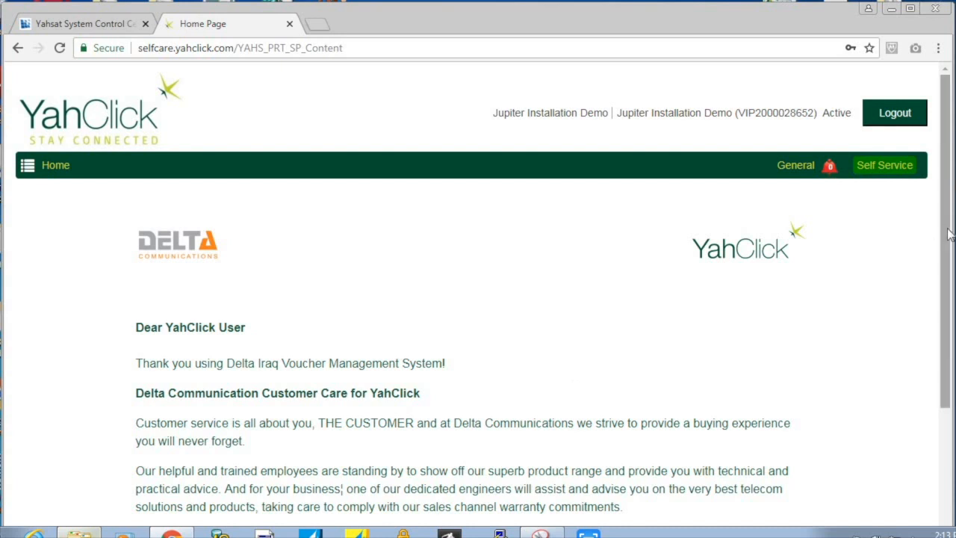
- Scroll through the selfcare portal's welcome home page
{"action": "scroll", "coordinate": [949, 254], "scroll_direction": "down", "scroll_amount": 2}
{"action": "scroll", "coordinate": [949, 258], "scroll_direction": "down", "scroll_amount": 1}
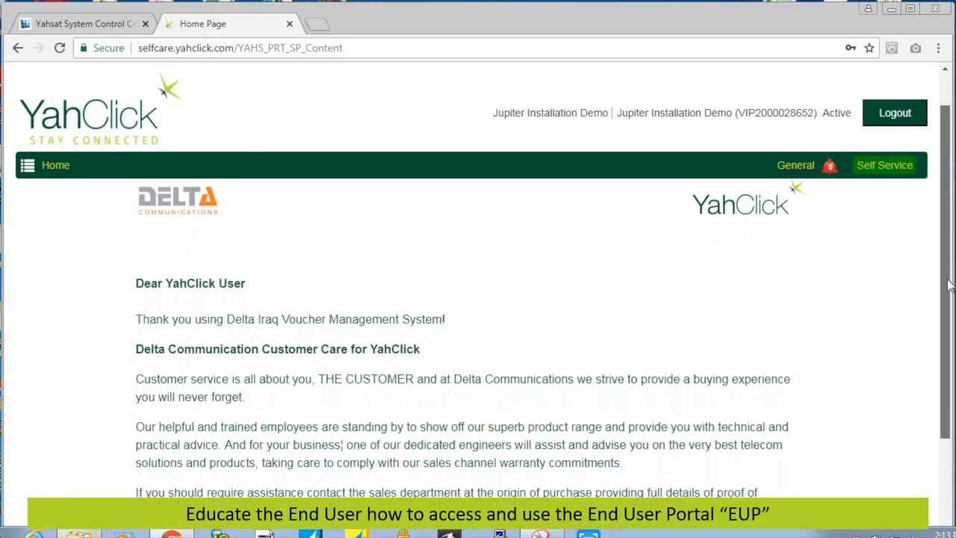
{"action": "scroll", "coordinate": [947, 261], "scroll_direction": "up", "scroll_amount": 1}
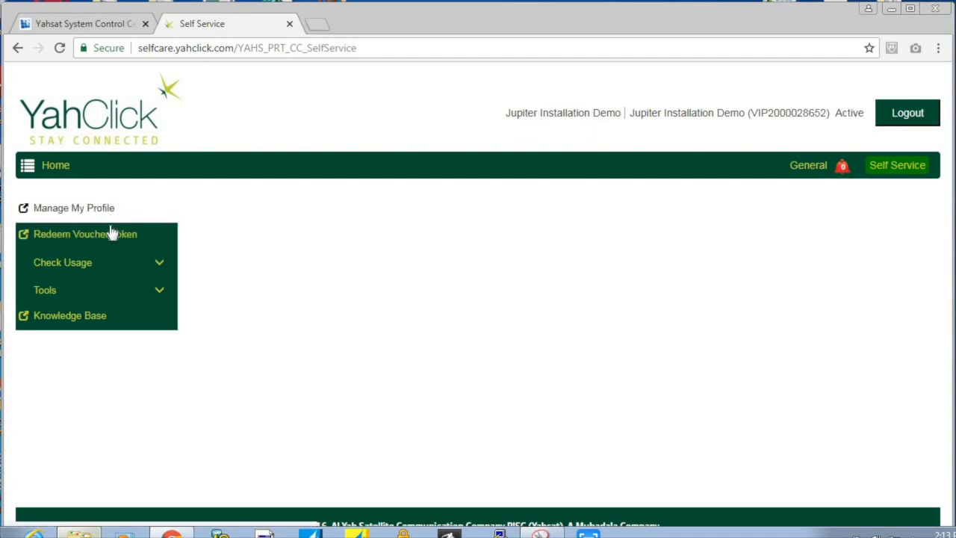
- Review the Manage My Profile page, then launch Web Response/Speed Test from Tools
{"action": "left_click", "coordinate": [154, 266]}
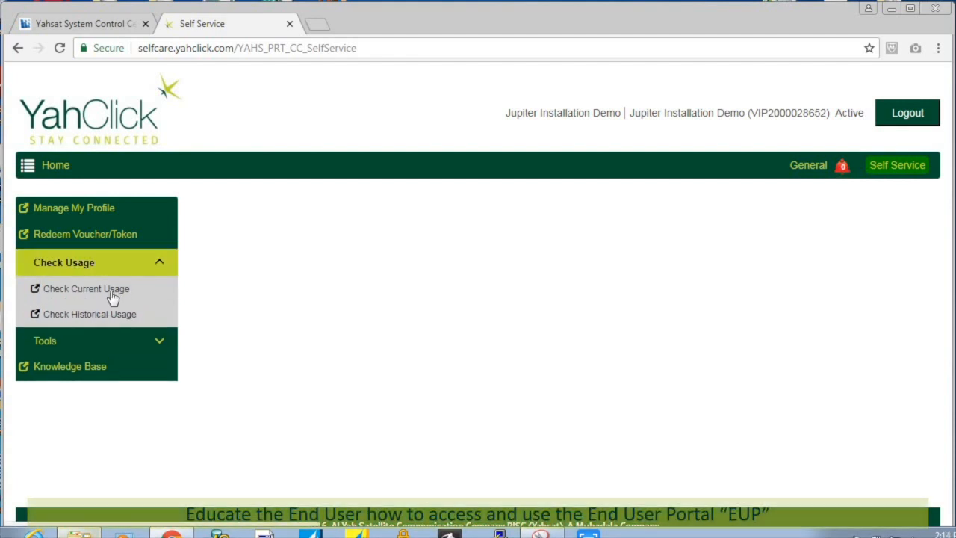
{"action": "left_click", "coordinate": [155, 341]}
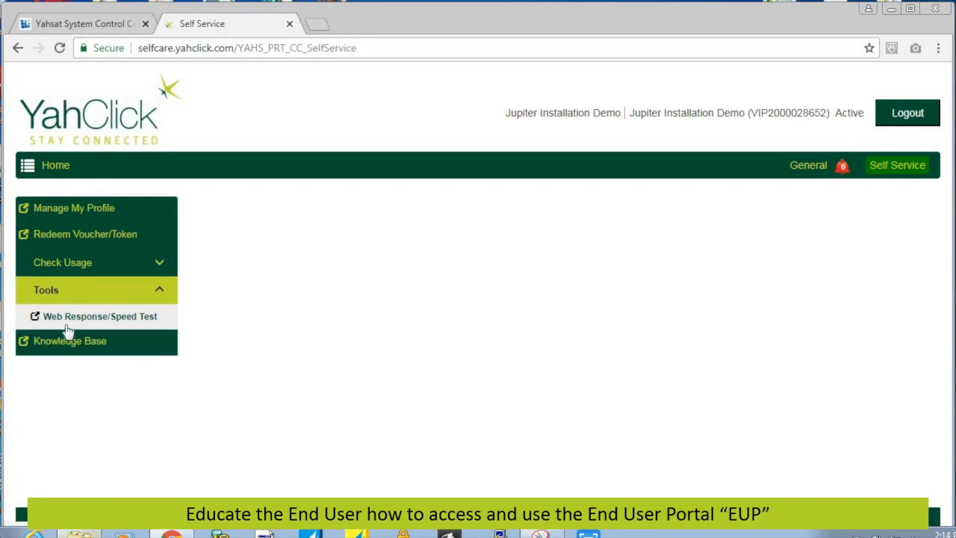
{"action": "left_click", "coordinate": [66, 209]}
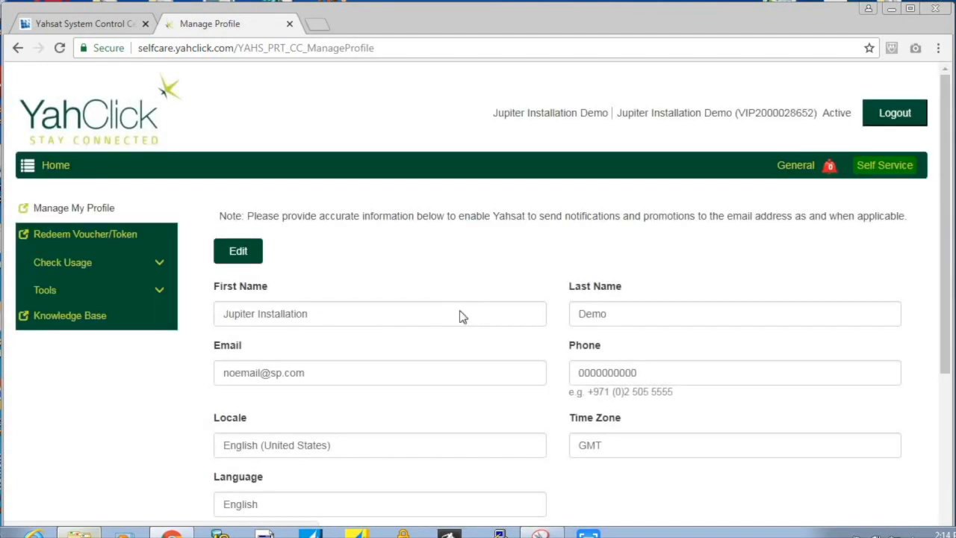
{"action": "left_click_drag", "start_coordinate": [944, 270], "coordinate": [941, 407]}
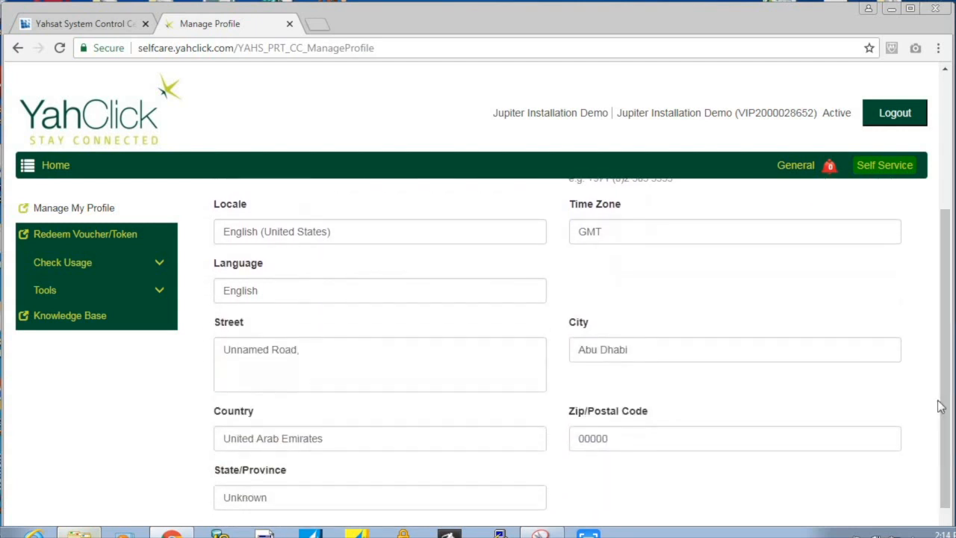
{"action": "triple_click", "coordinate": [93, 294]}
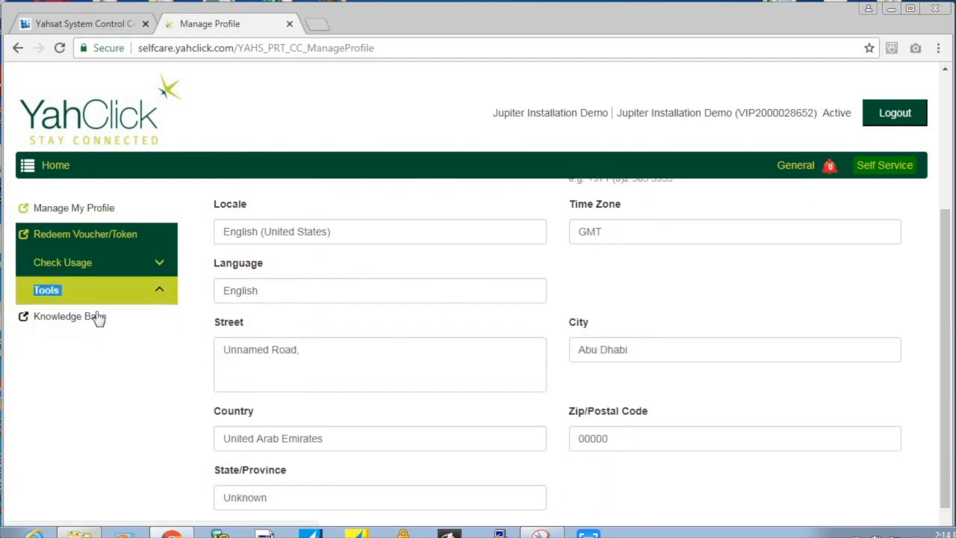
{"action": "left_click", "coordinate": [99, 317]}
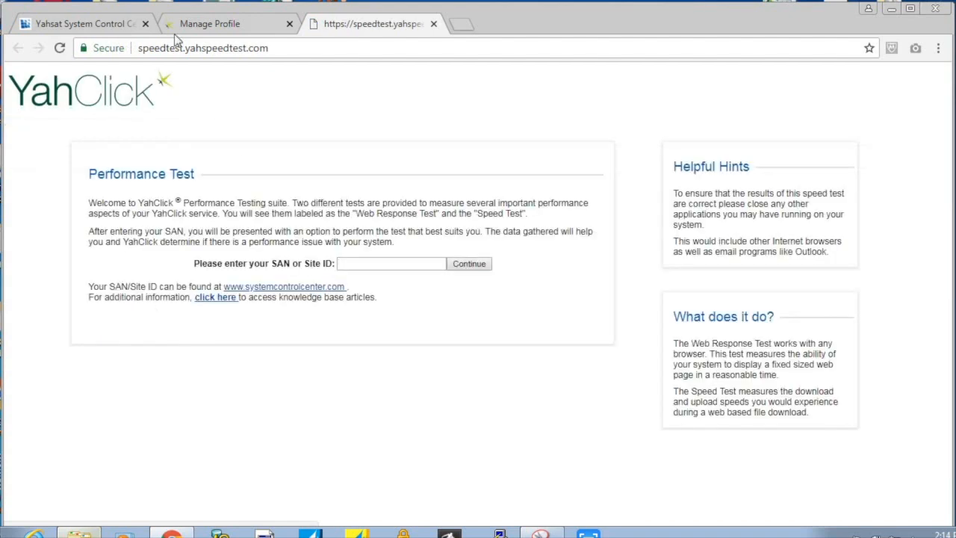
- Paste the terminal's Site ID from the Hughes page into the speed test's SAN field and continue
{"action": "left_click", "coordinate": [116, 28]}
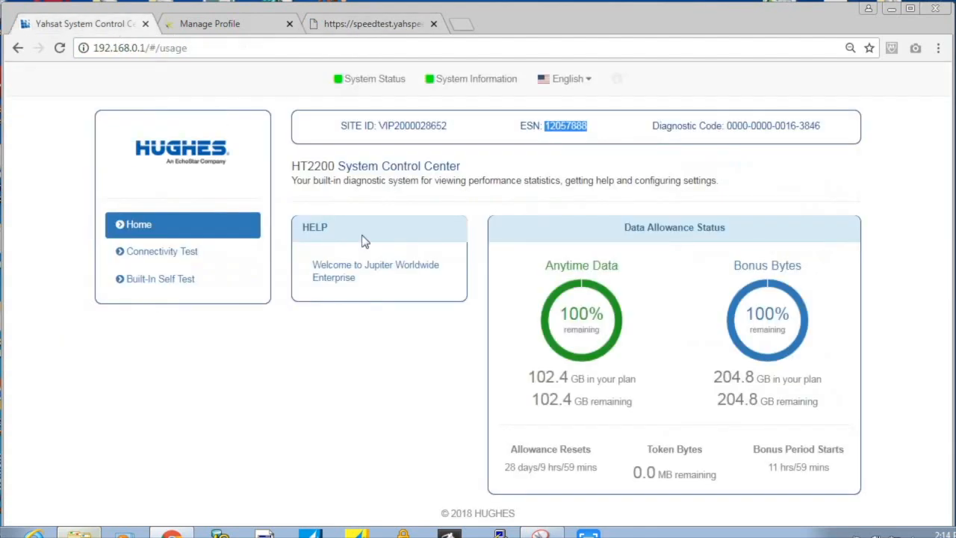
{"action": "double_click", "coordinate": [394, 130]}
{"action": "key", "text": "ctrl+c"}
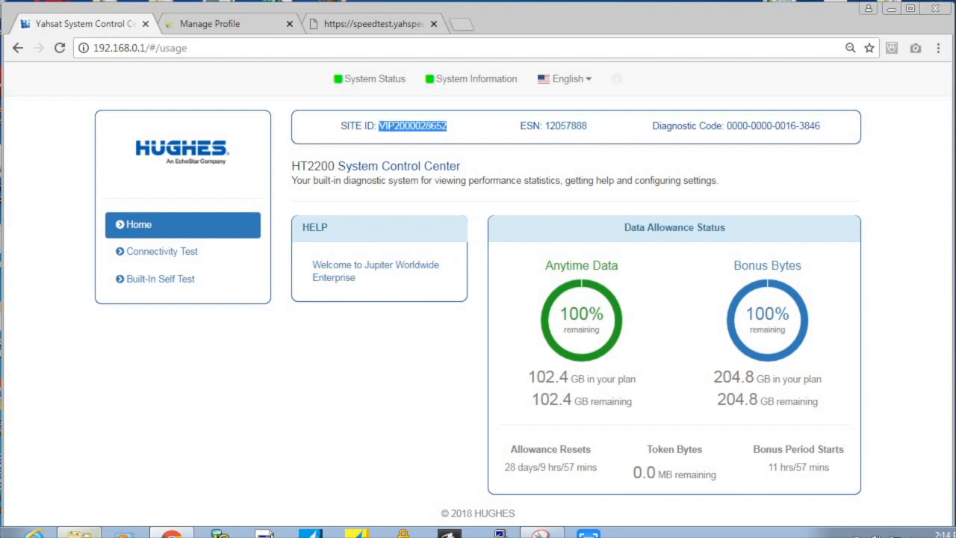
{"action": "left_click", "coordinate": [390, 26]}
{"action": "left_click", "coordinate": [369, 266]}
{"action": "key", "text": "ctrl+v"}
{"action": "left_click", "coordinate": [482, 267]}
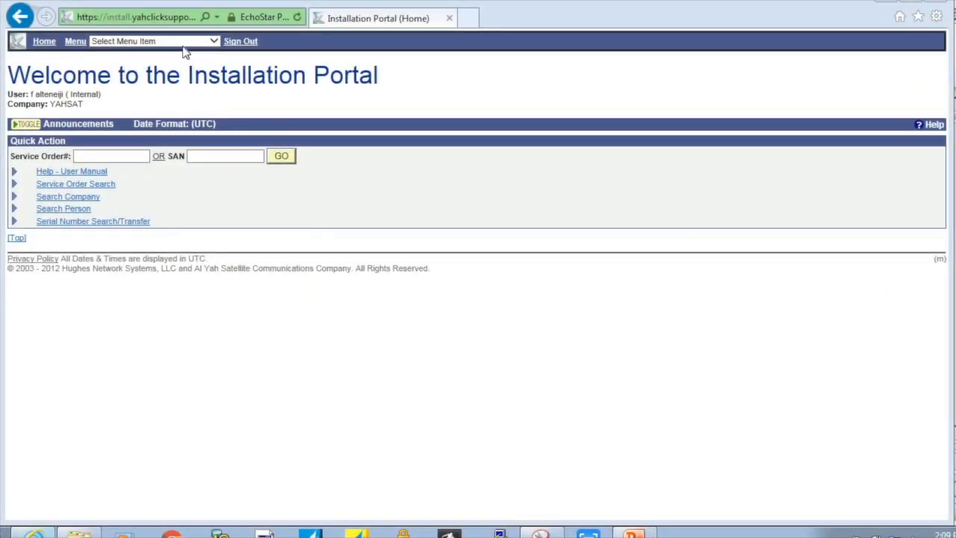
- Go to the Installation Documents page from the portal's page list
{"action": "left_click", "coordinate": [185, 42]}
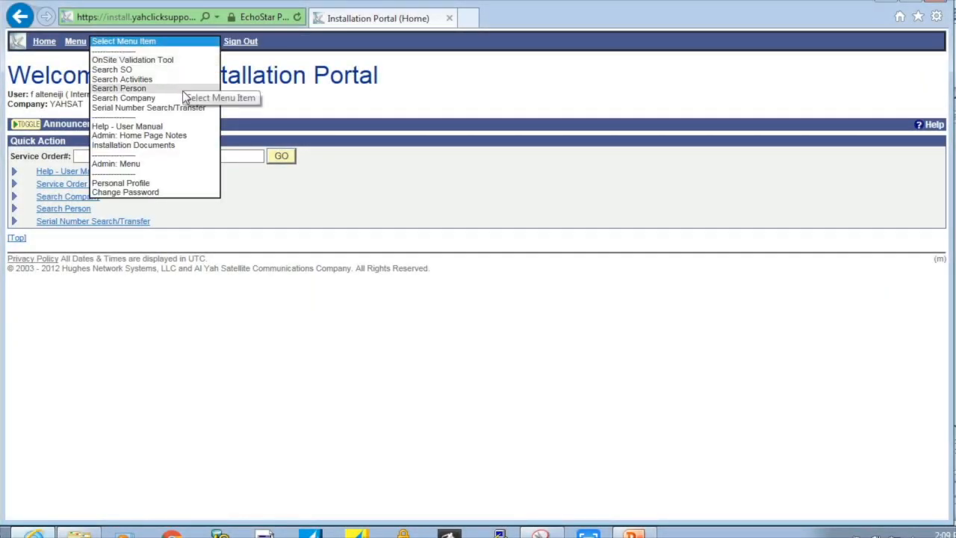
{"action": "left_click", "coordinate": [177, 144]}
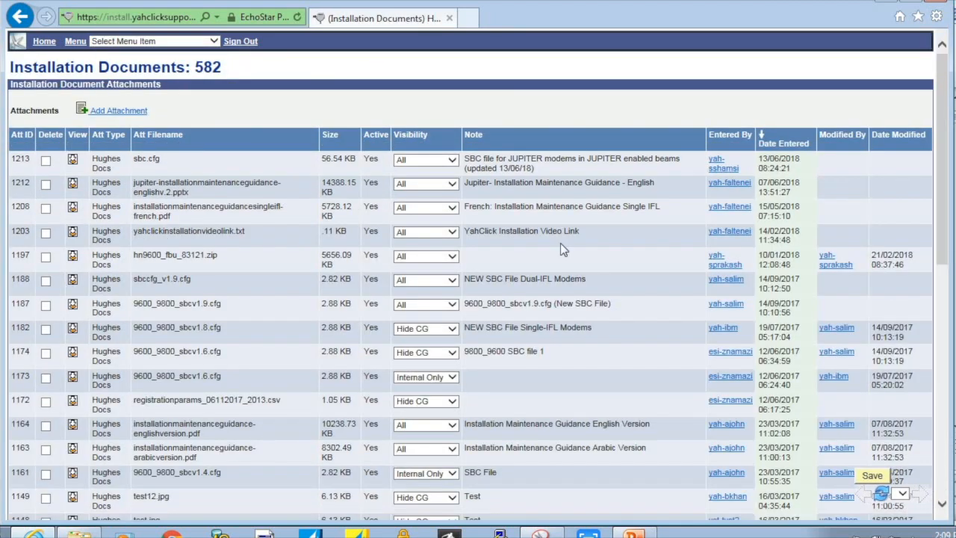
{"action": "left_click_drag", "start_coordinate": [943, 185], "coordinate": [945, 217]}
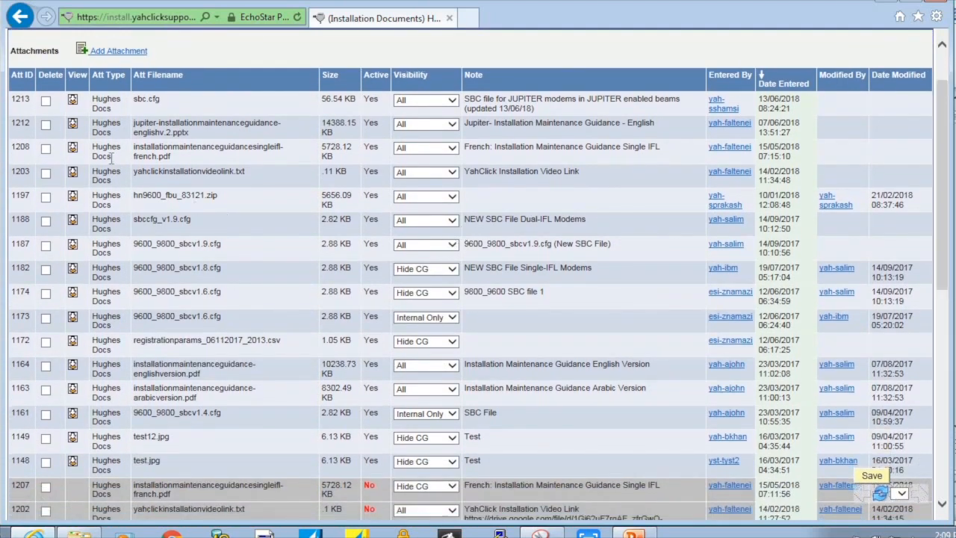
- Save the English Jupiter guidance file from row 1212 to the Desktop as jupiter-2.pptx
{"action": "right_click", "coordinate": [75, 128]}
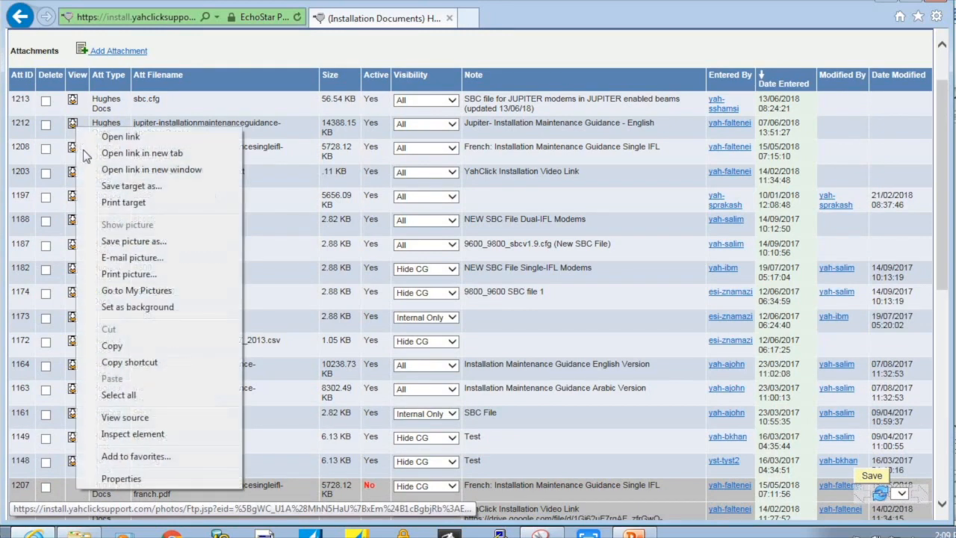
{"action": "left_click", "coordinate": [98, 189]}
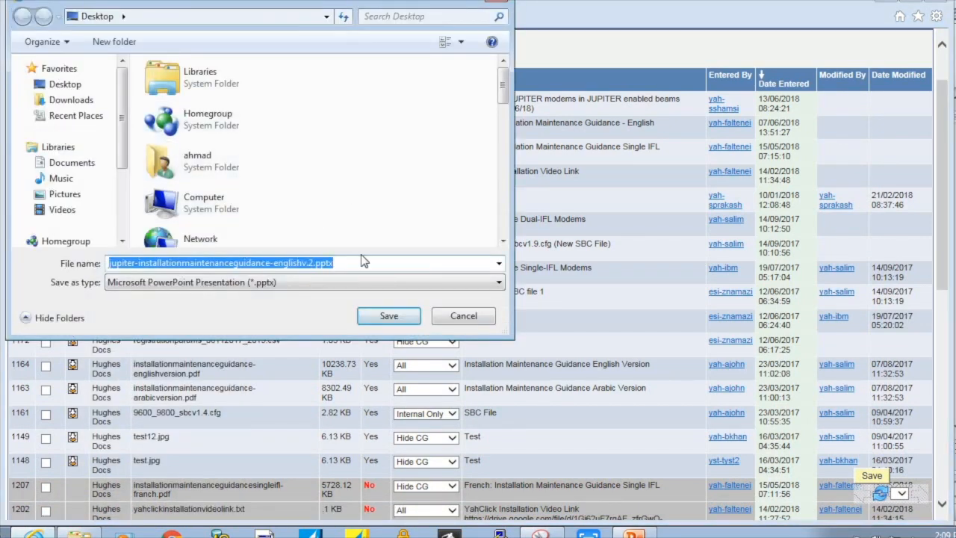
{"action": "left_click", "coordinate": [275, 262]}
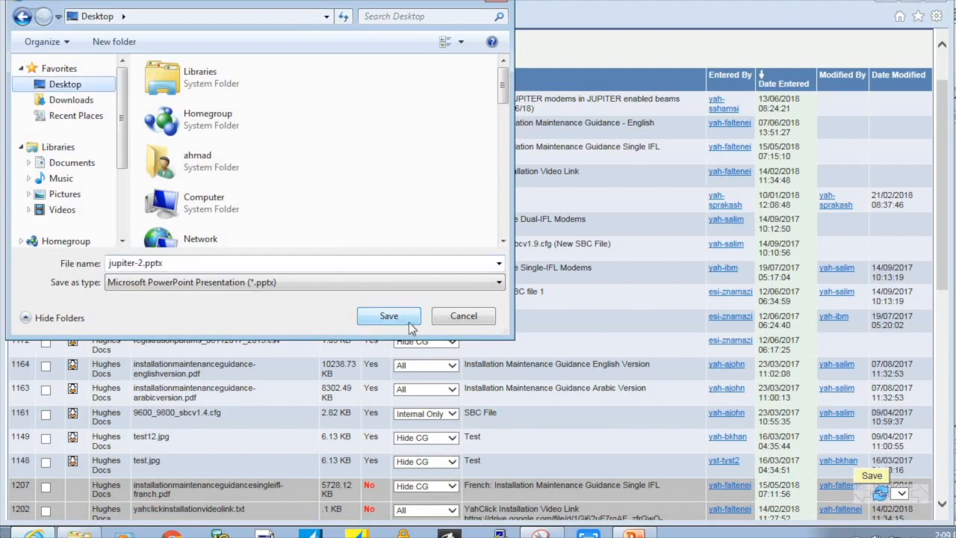
{"action": "left_click", "coordinate": [409, 322]}
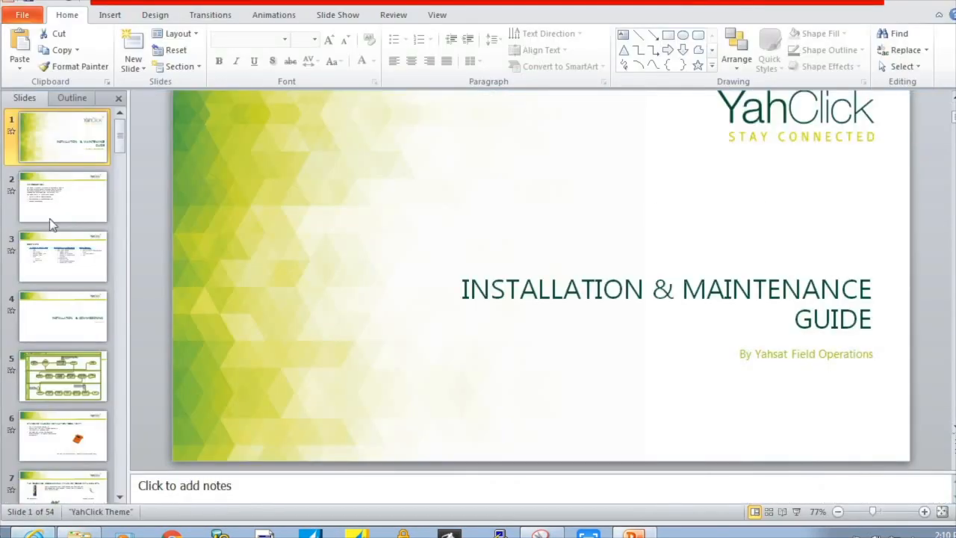
- Step from slide 2 to the next slide, showing the Order Agent, SP Field Ops Manager and SP Installer workflow
{"action": "left_click", "coordinate": [38, 219]}
{"action": "key", "text": "Down"}
{"action": "key", "text": "Down"}
{"action": "key", "text": "Down"}
{"action": "key", "text": "Down"}
{"action": "key", "text": "Down"}
{"action": "key", "text": "Down"}
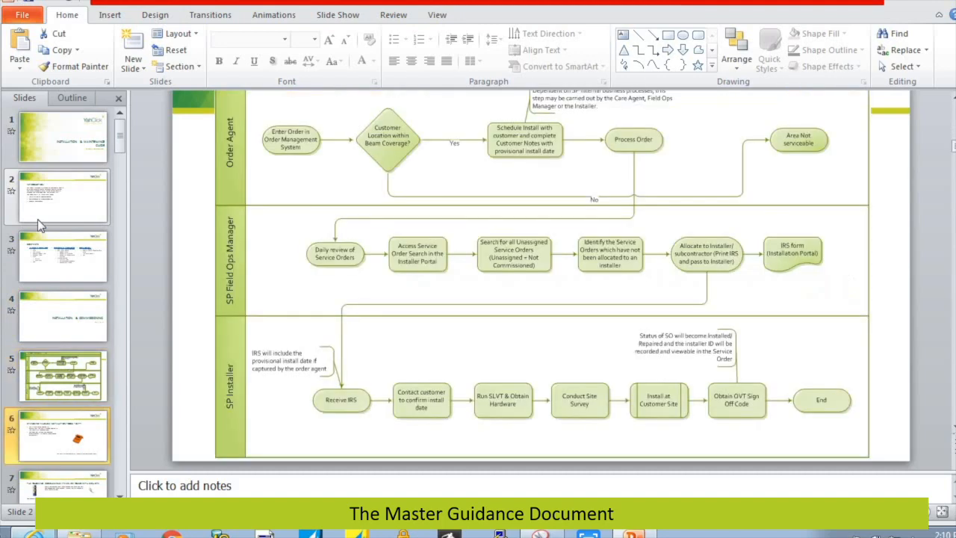